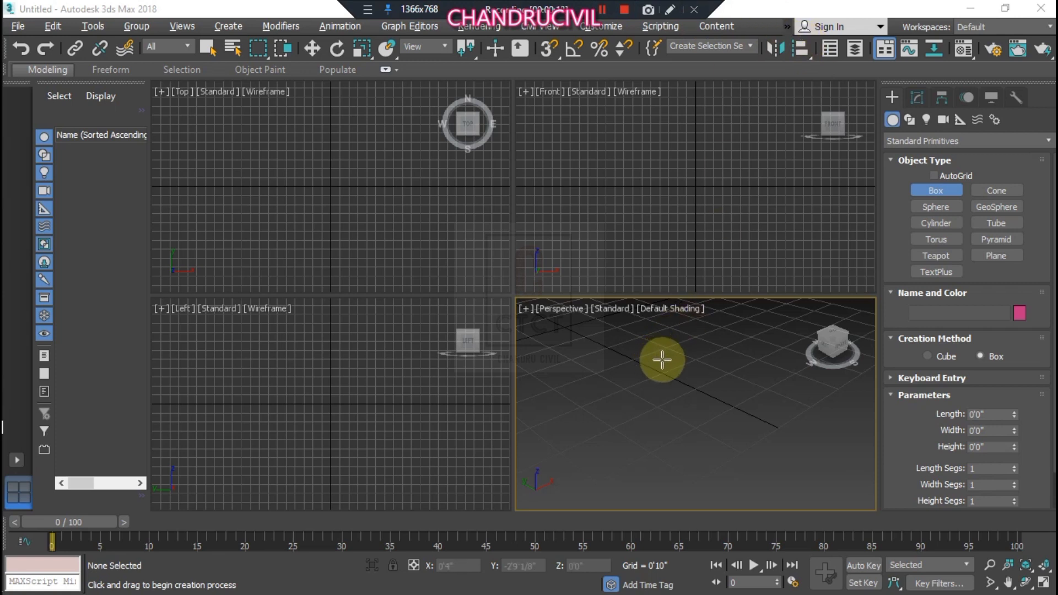
# Step: Pan the Perspective view so the axes cross, then maximize it to fill the workspace
pyautogui.moveTo(662, 360); pyautogui.dragTo(770, 416, button='middle')
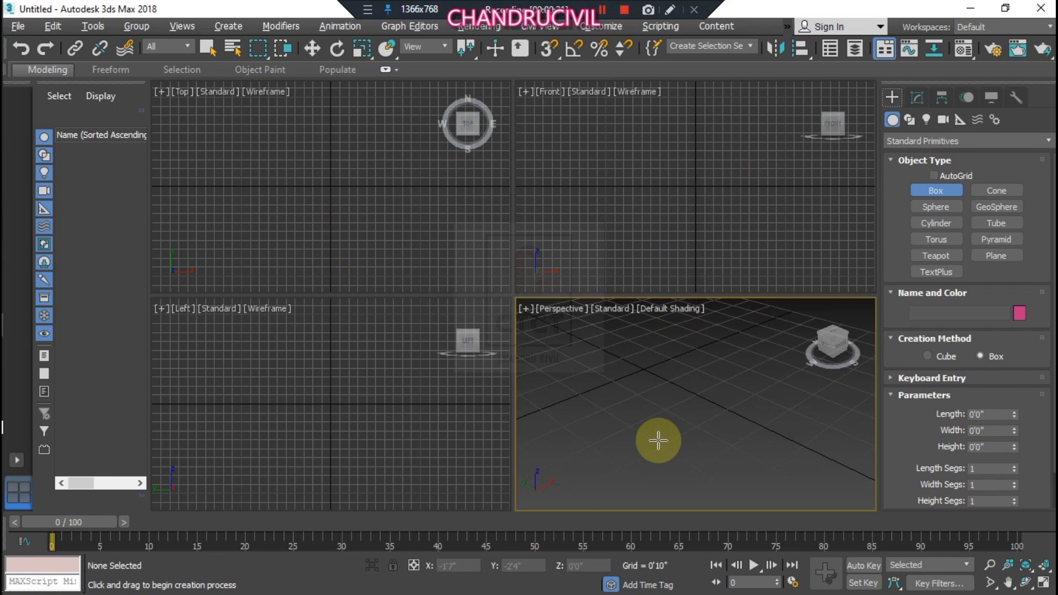
pyautogui.hotkey('alt', 'w')
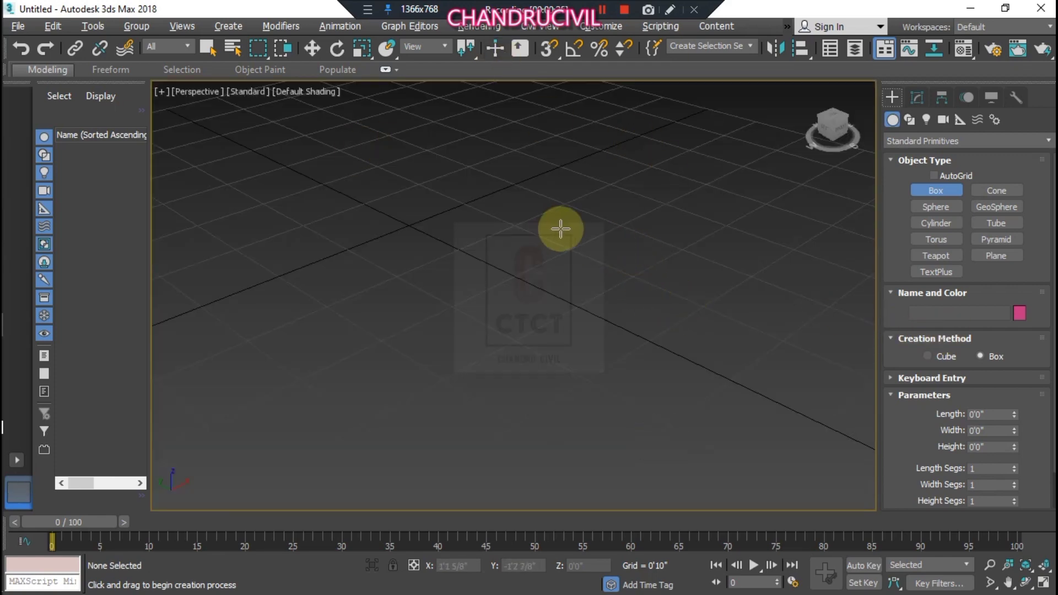
pyautogui.scroll(-2, 563, 231)
pyautogui.scroll(-3, 585, 237)
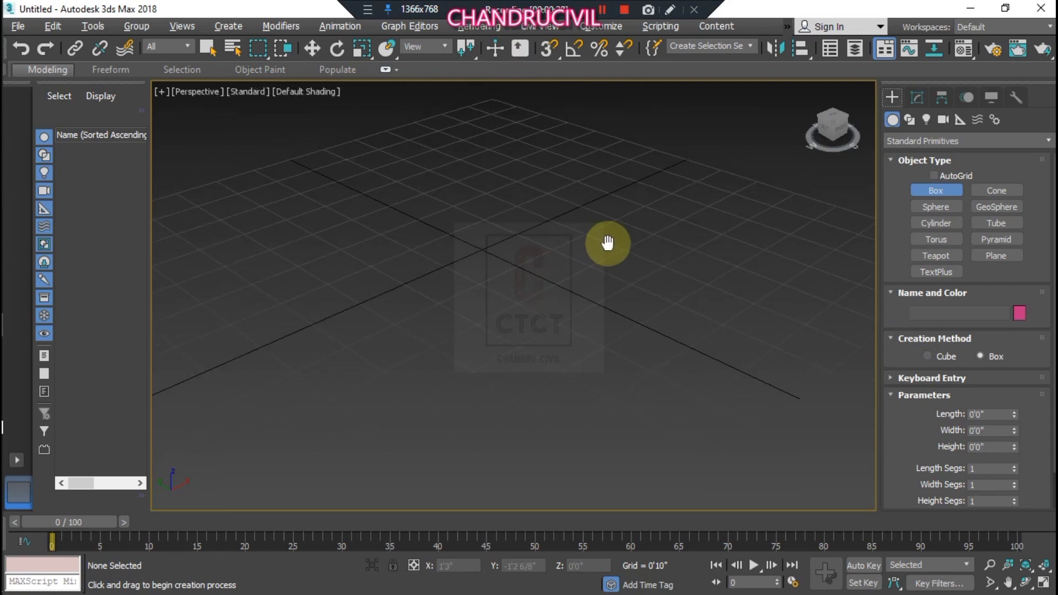
pyautogui.scroll(-2, 617, 240)
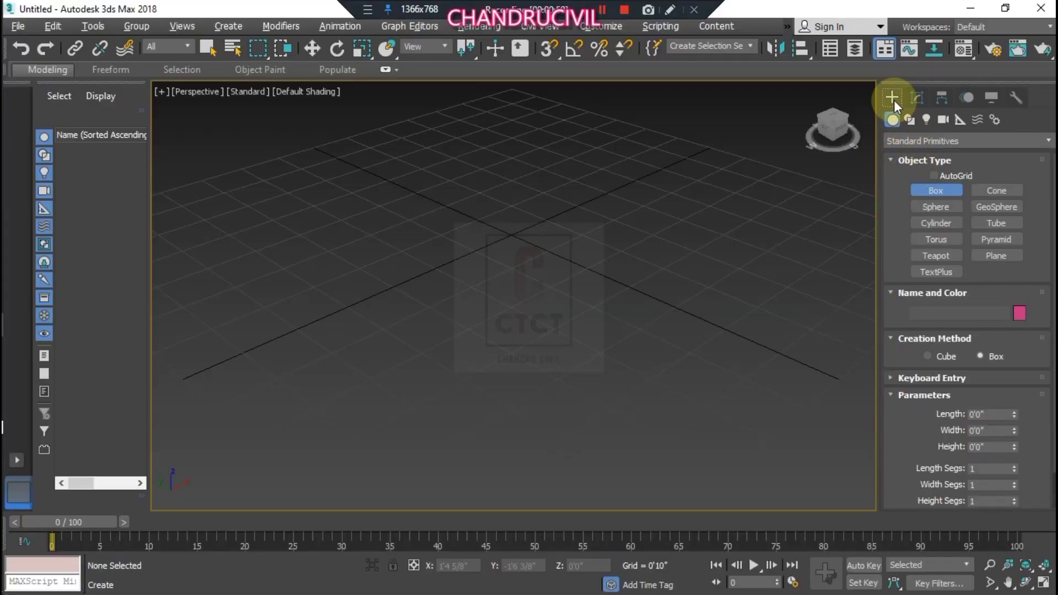
# Step: Drag out a new Box standard primitive on the grid
pyautogui.click(935, 191)
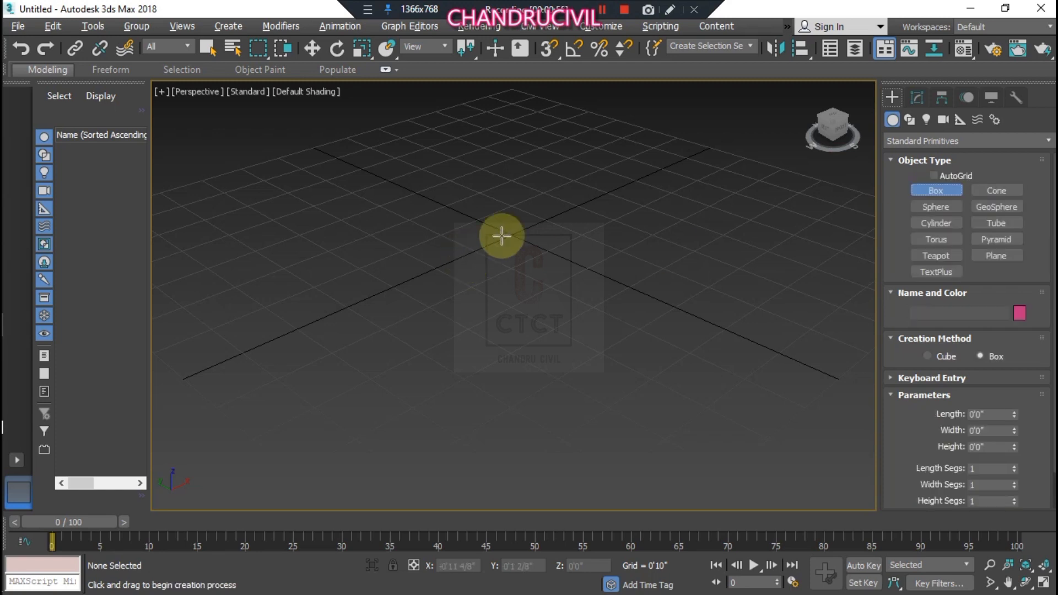
pyautogui.moveTo(555, 224); pyautogui.dragTo(449, 386)
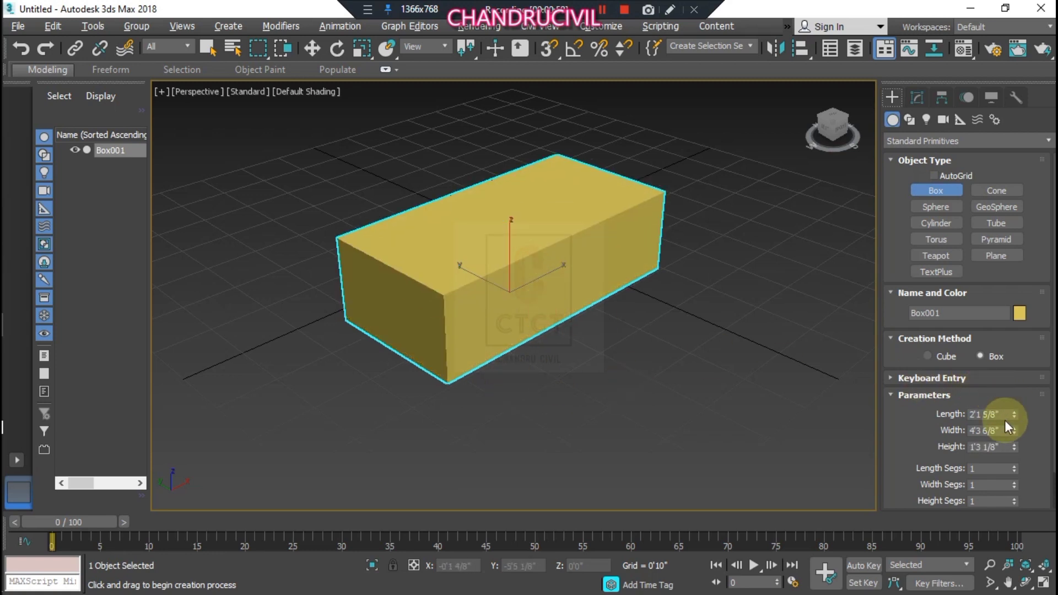
pyautogui.click(987, 414)
pyautogui.write('2')
pyautogui.press('Return')
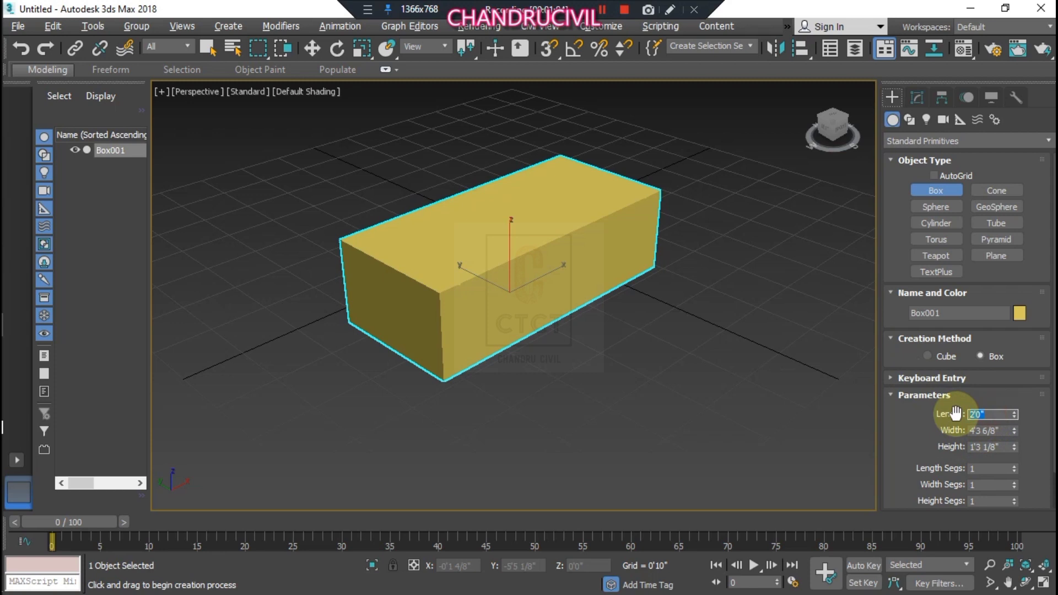
# Step: Set the box to Length 3'6", Width 6'6" and Height 0'4", making a thin slab
pyautogui.write("3'6")
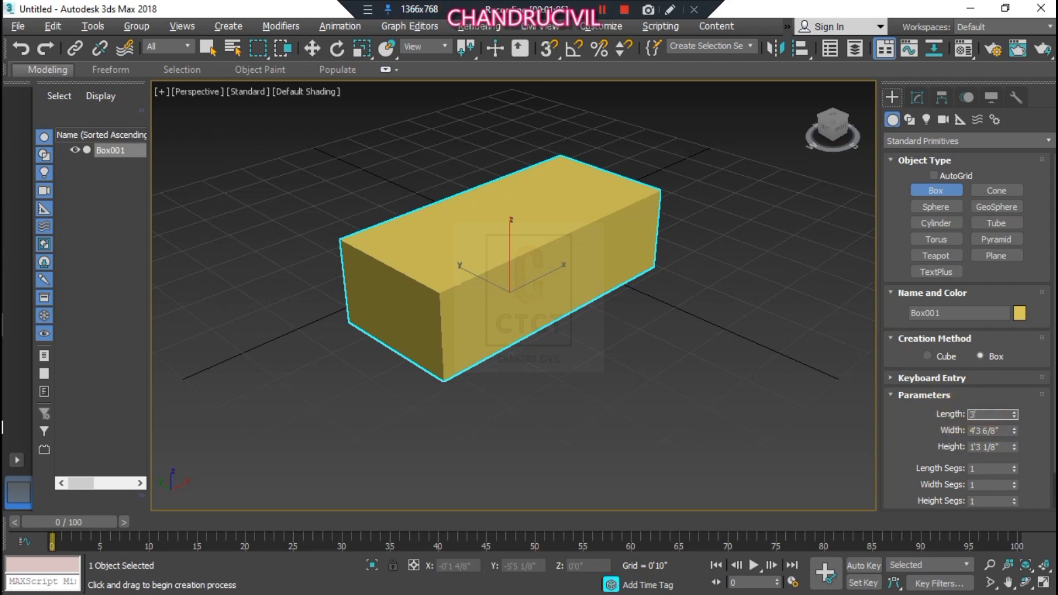
pyautogui.press('Tab')
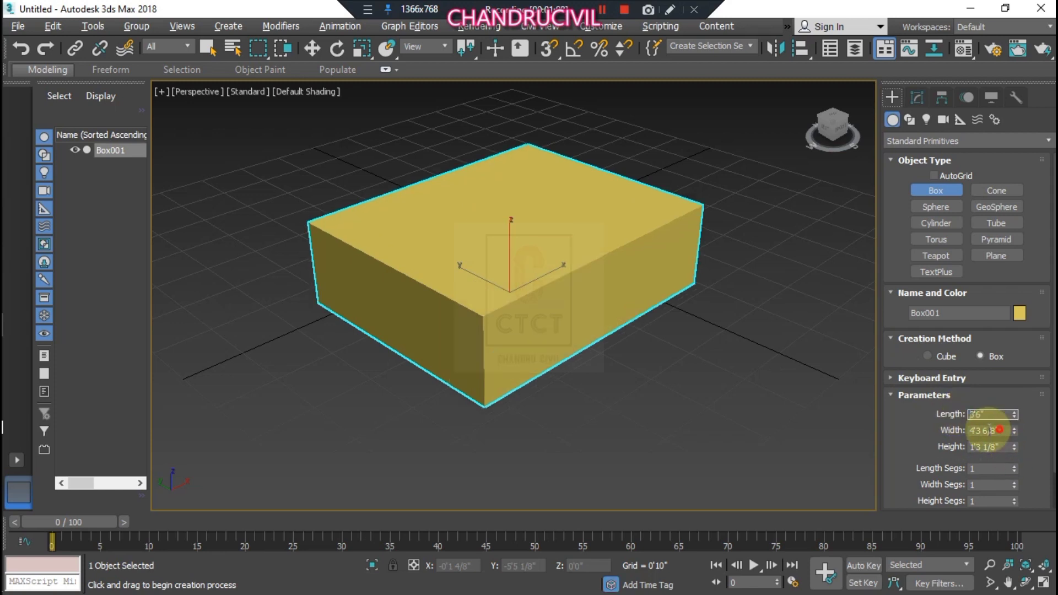
pyautogui.write("6'6")
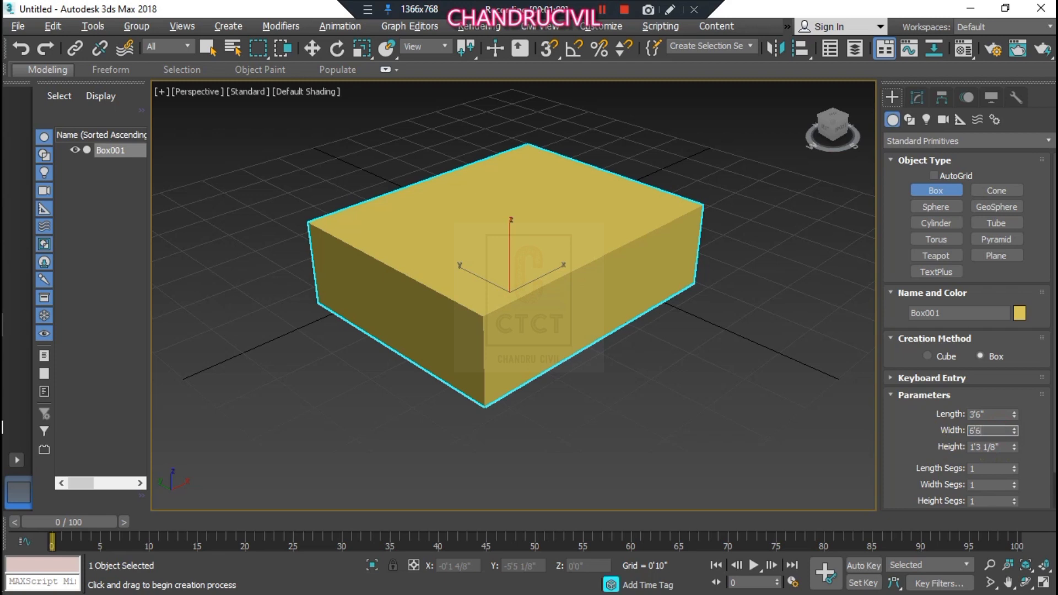
pyautogui.press('Return')
pyautogui.press('Tab')
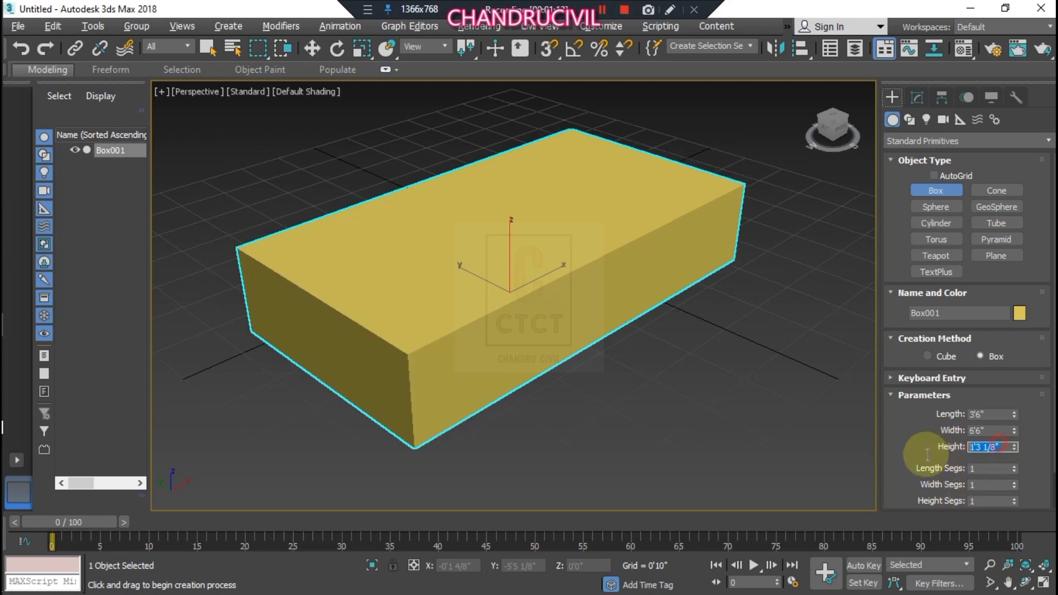
pyautogui.write('4')
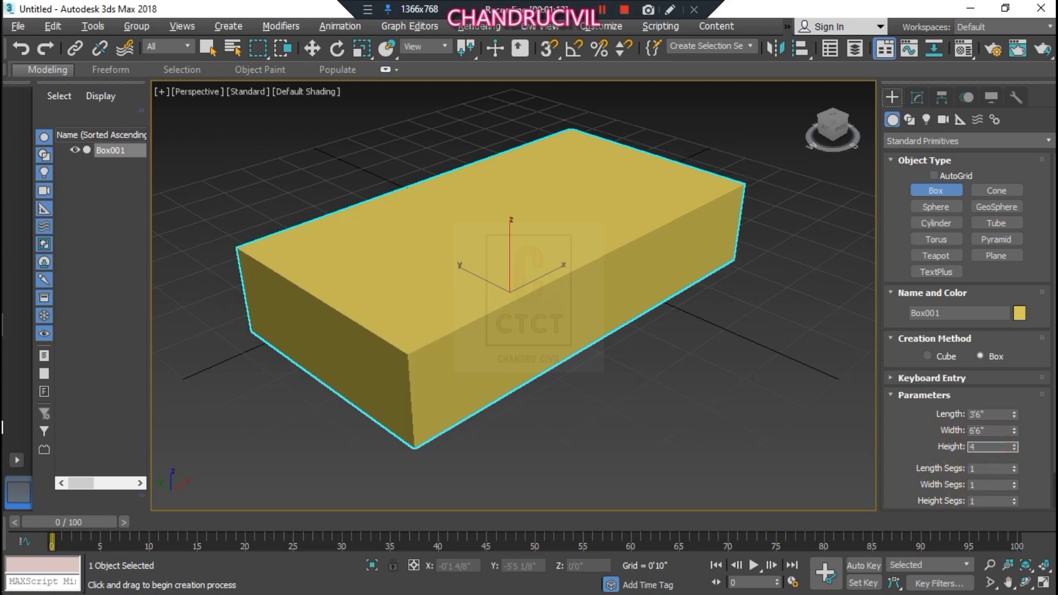
pyautogui.press('Return')
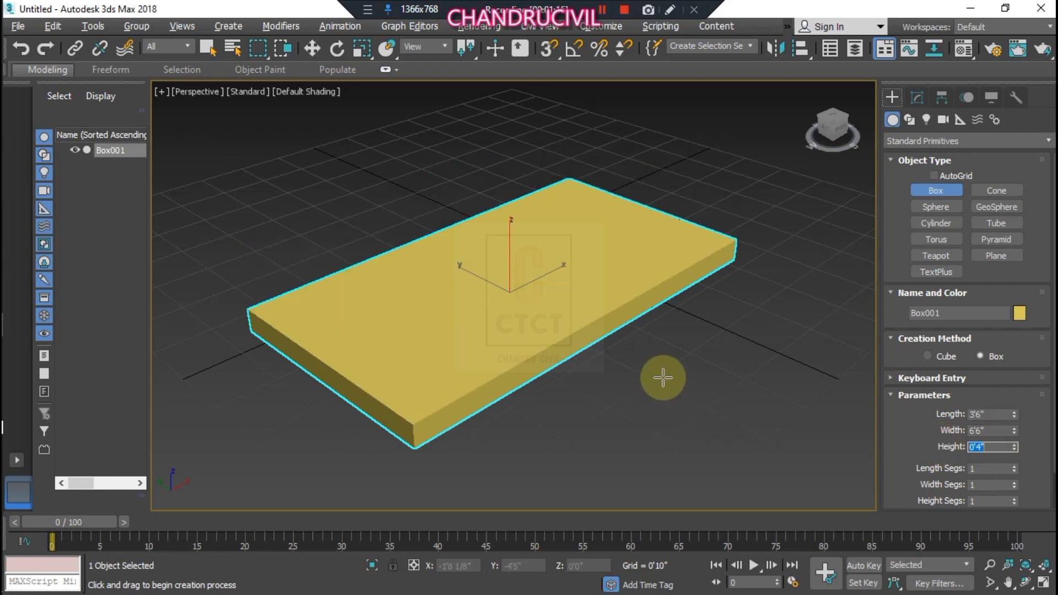
pyautogui.scroll(-2, 664, 378)
pyautogui.scroll(2, 669, 347)
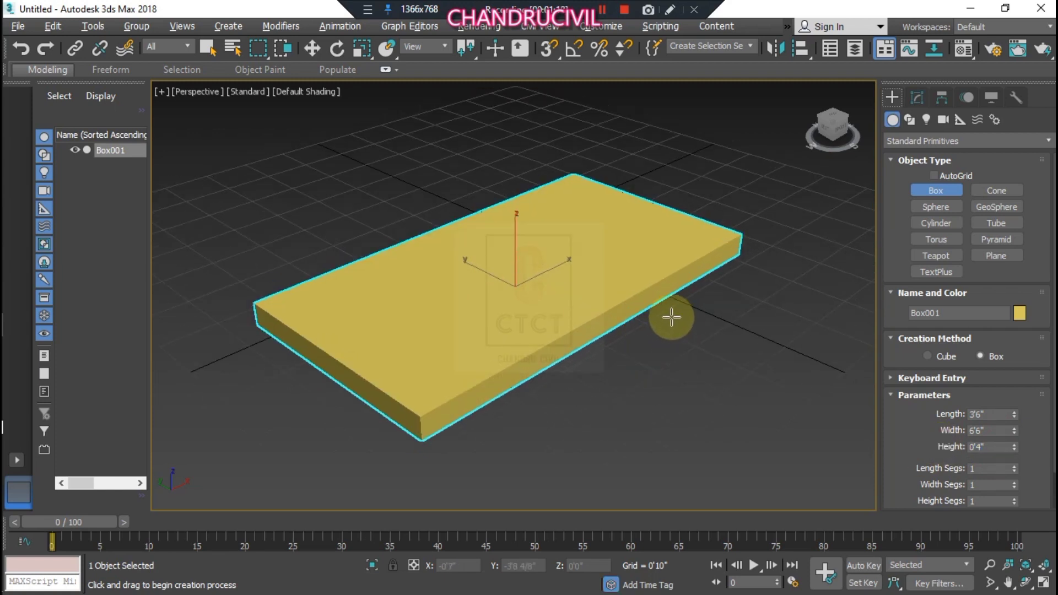
# Step: Restore four viewports and draw a 5'10 3/8" by 6'0 1/8" plane over the slab in Top view
pyautogui.hotkey('alt', 'w')
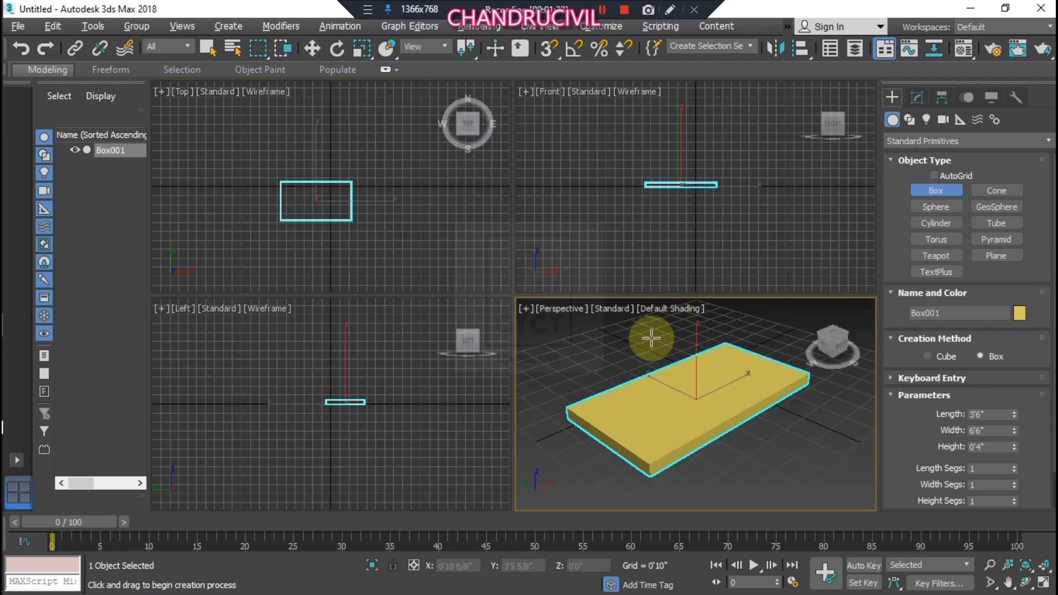
pyautogui.click(993, 255)
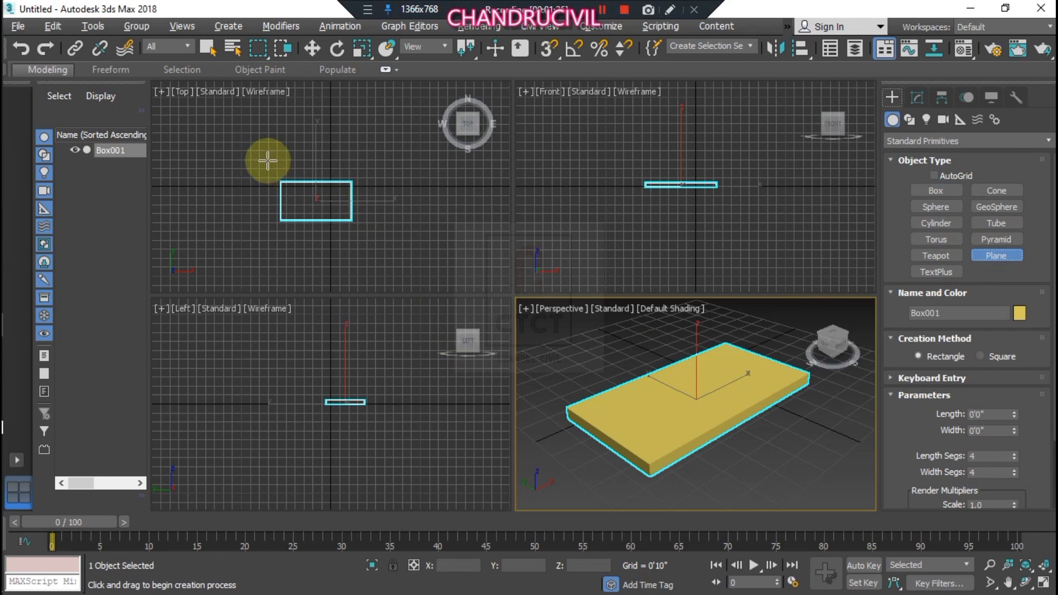
pyautogui.scroll(2, 359, 180)
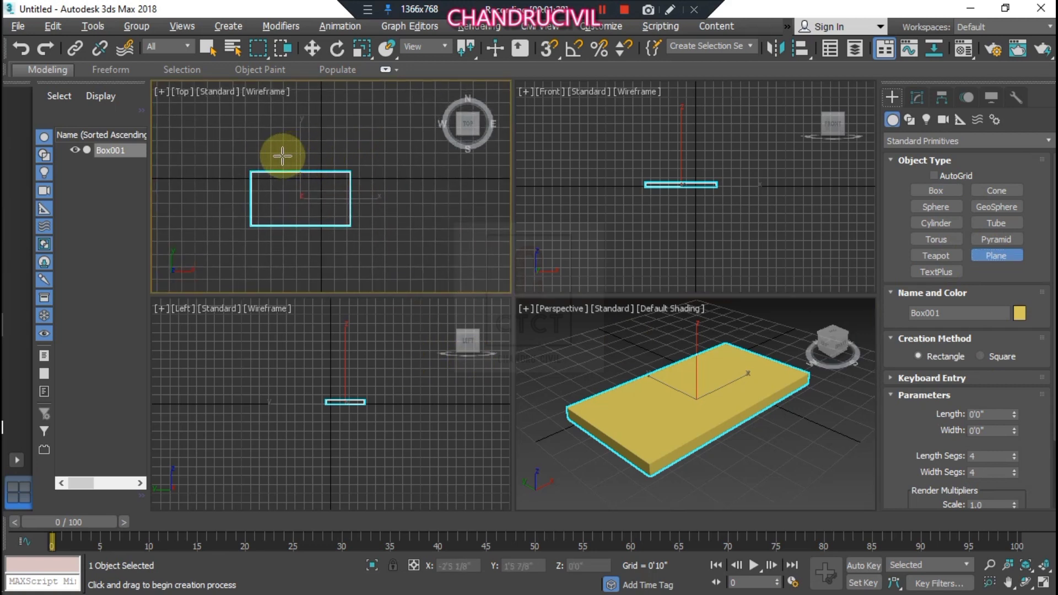
pyautogui.moveTo(281, 155); pyautogui.dragTo(374, 245)
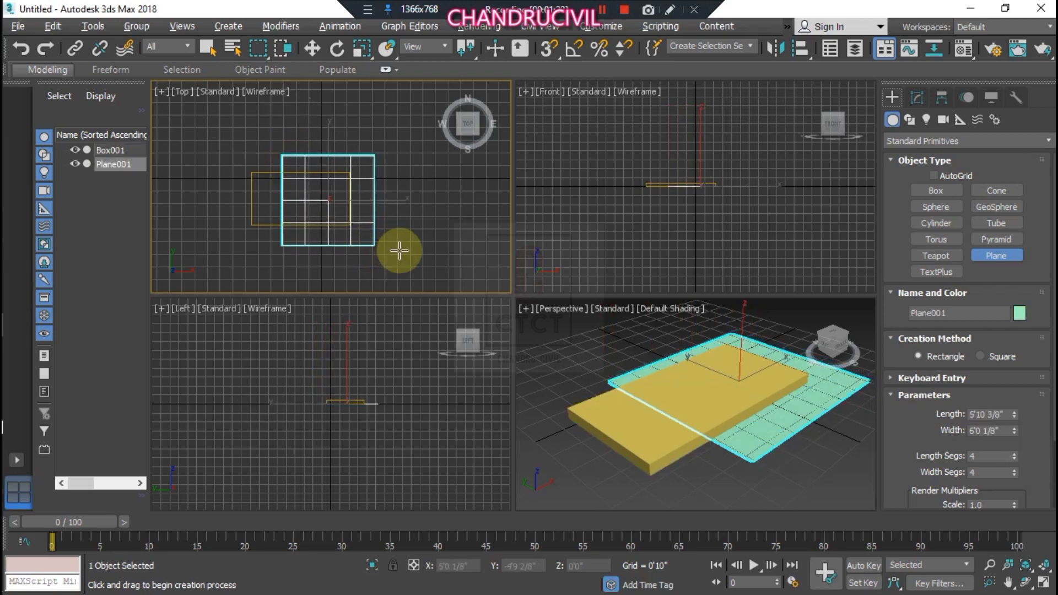
pyautogui.rightClick(662, 399)
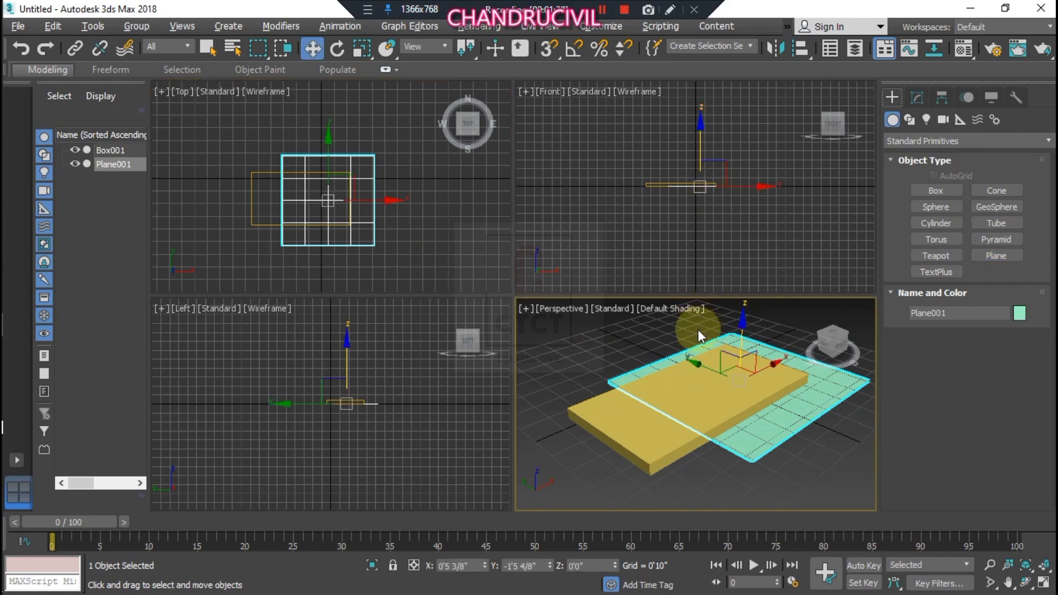
# Step: In a maximized Perspective view, raise Plane001 to Z 1'2 7/8" above the slab and select it
pyautogui.hotkey('alt', 'w')
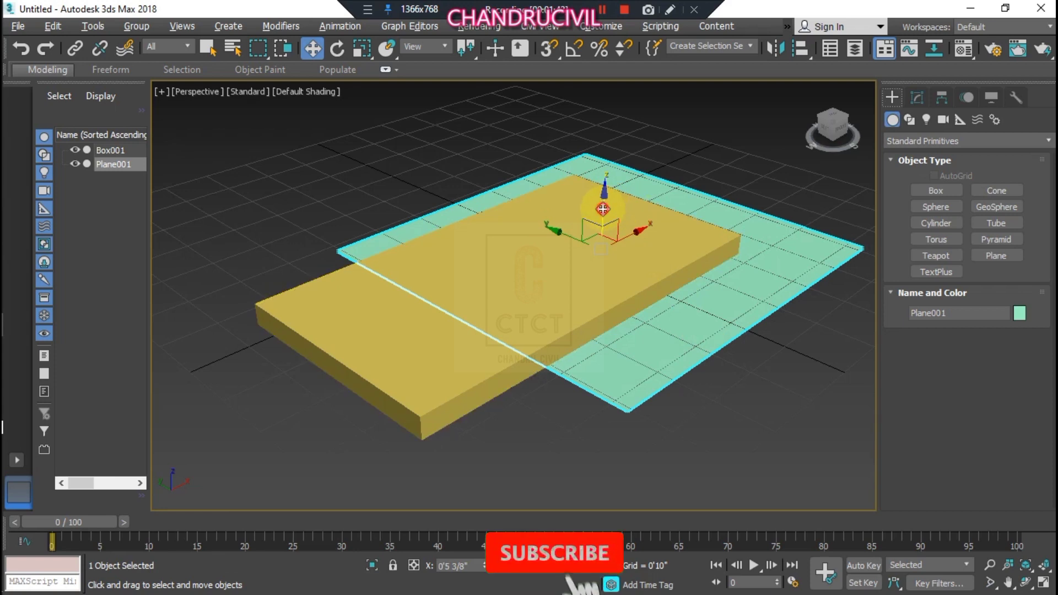
pyautogui.moveTo(604, 209); pyautogui.dragTo(582, 127)
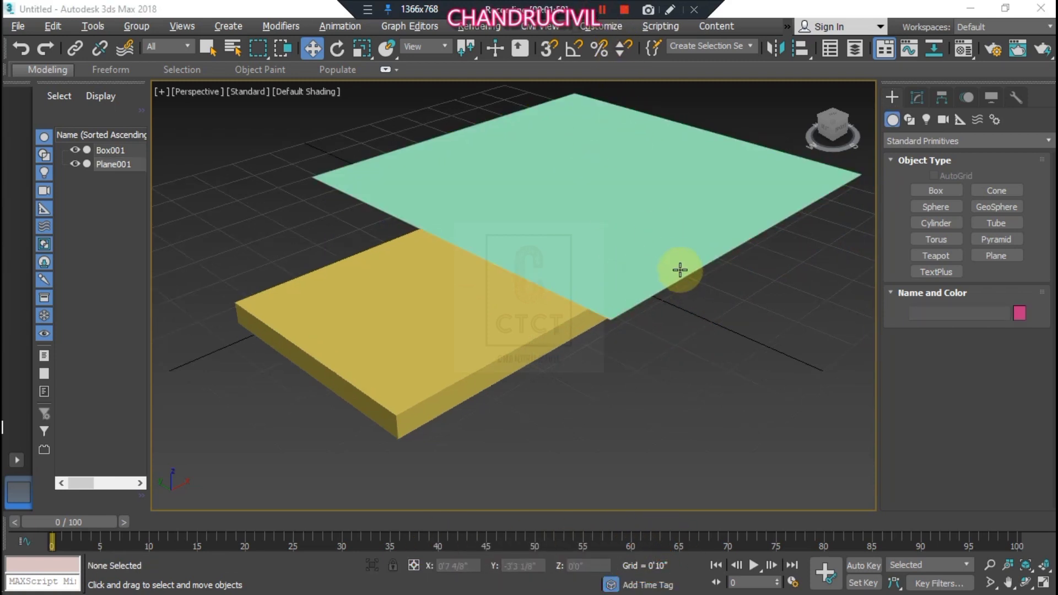
pyautogui.click(676, 263)
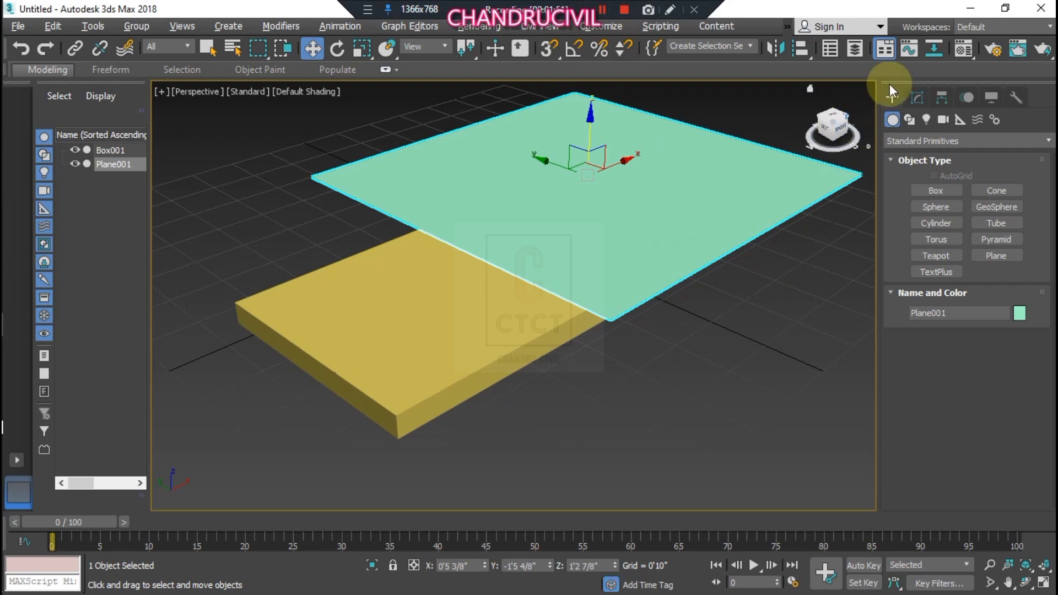
pyautogui.click(915, 99)
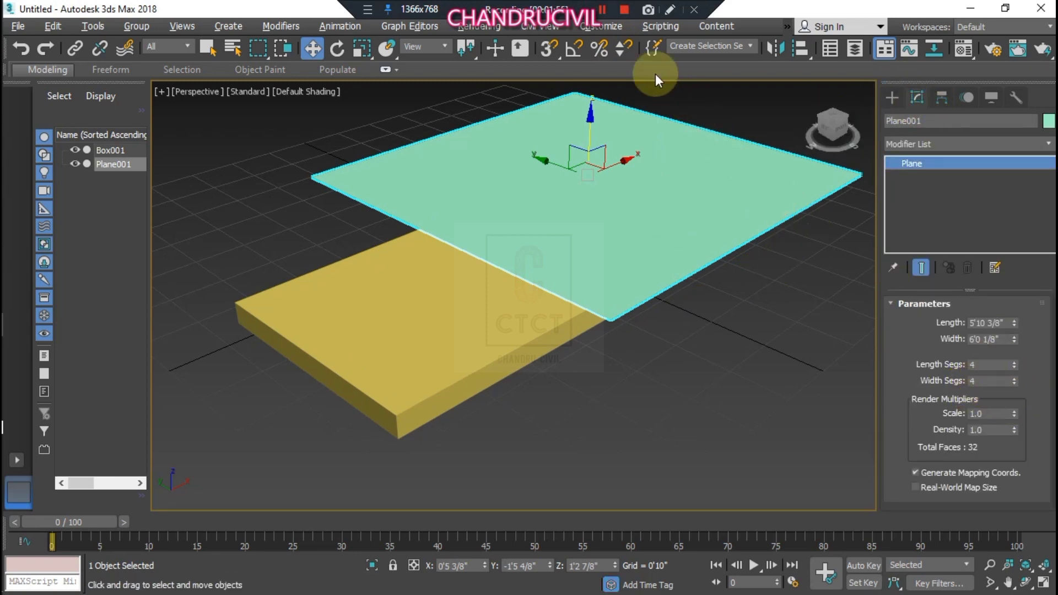
# Step: Set Plane001's Length Segs and Width Segs to 50 each, giving 5000 faces
pyautogui.click(601, 11)
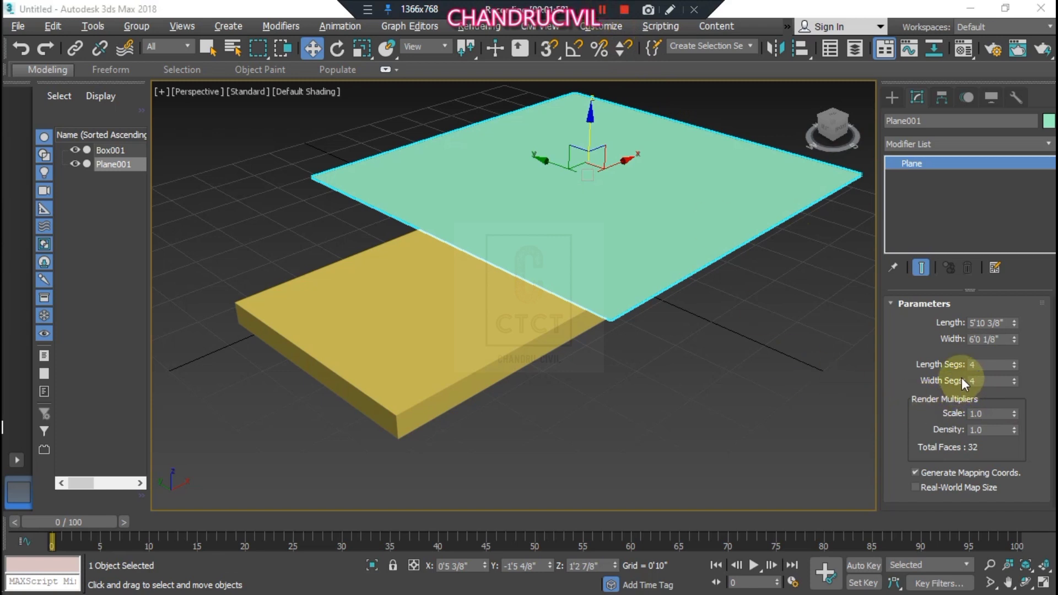
pyautogui.click(979, 364)
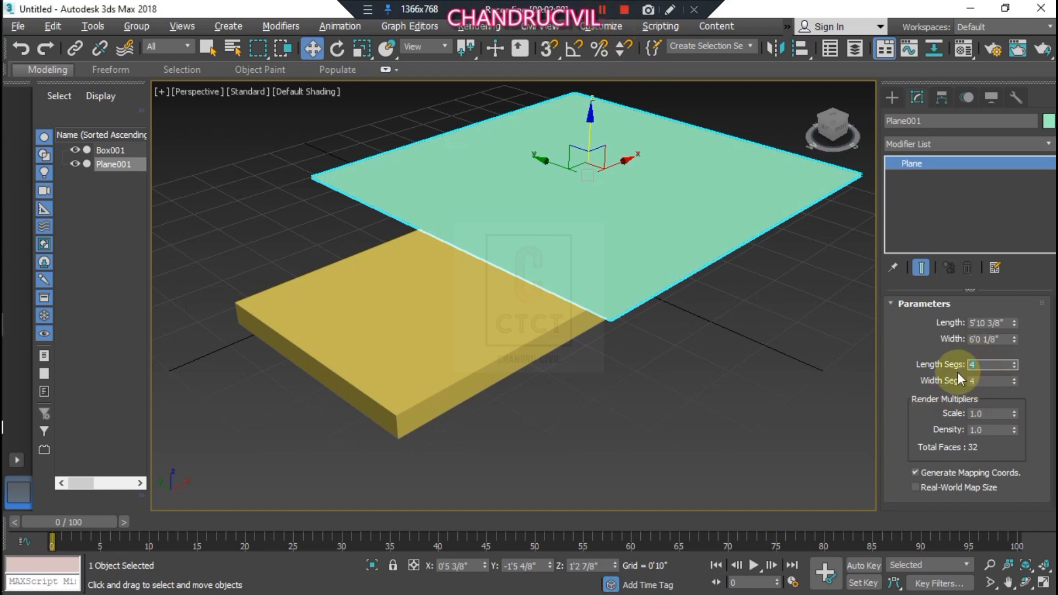
pyautogui.write('50')
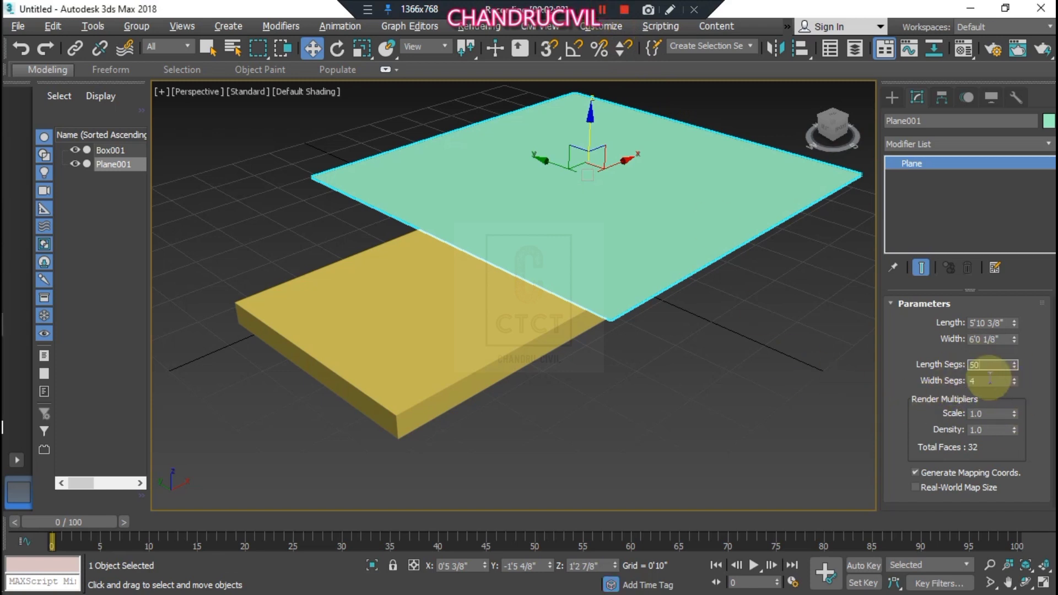
pyautogui.click(991, 380)
pyautogui.write('50')
pyautogui.press('Return')
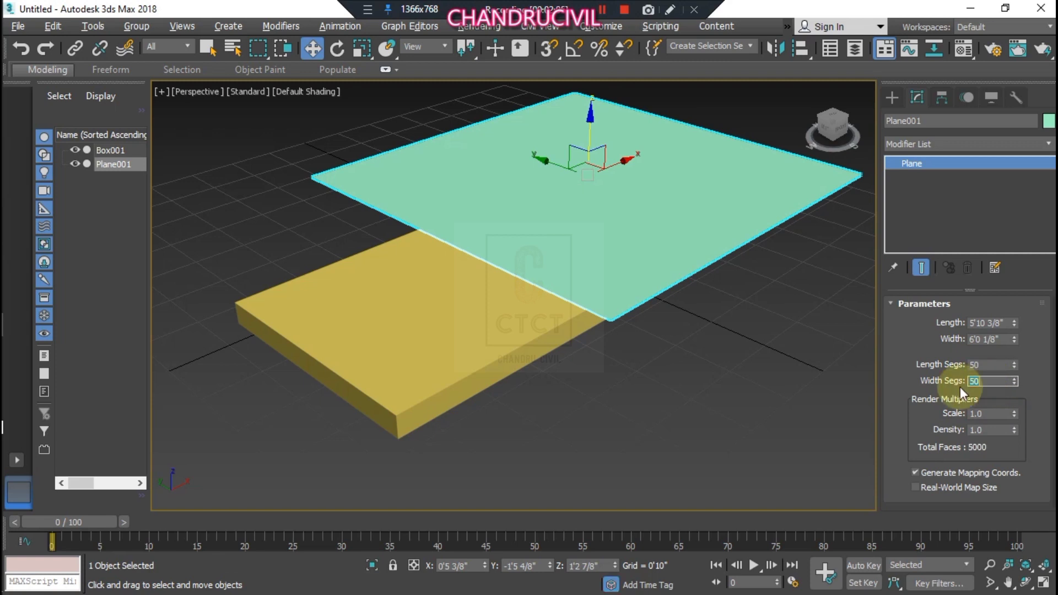
pyautogui.keyDown('alt'); pyautogui.moveTo(644, 338); pyautogui.dragTo(696, 359, button='middle'); pyautogui.keyUp('alt')
pyautogui.click(696, 358)
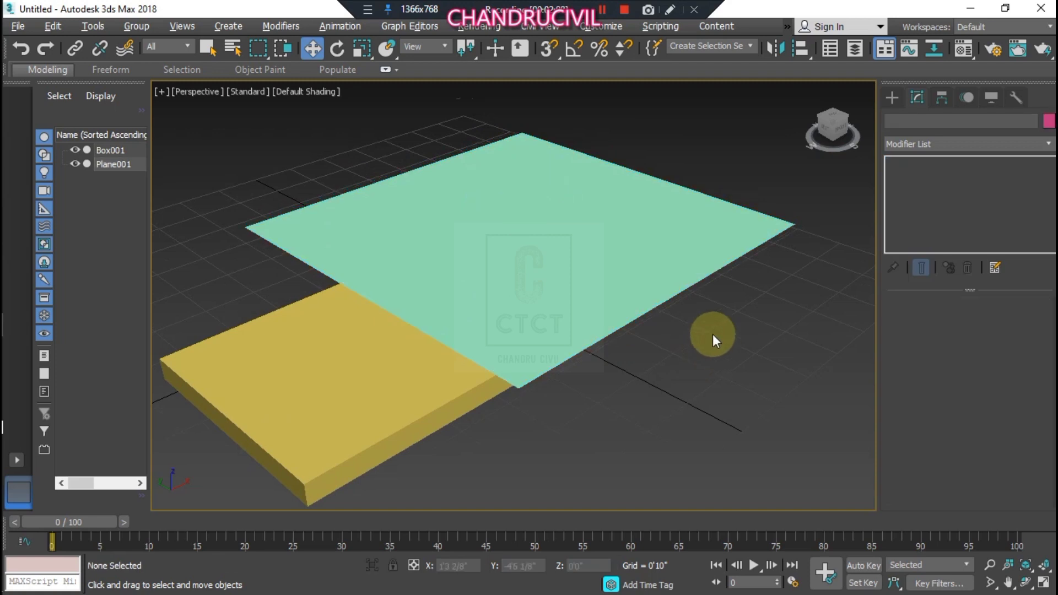
pyautogui.click(663, 276)
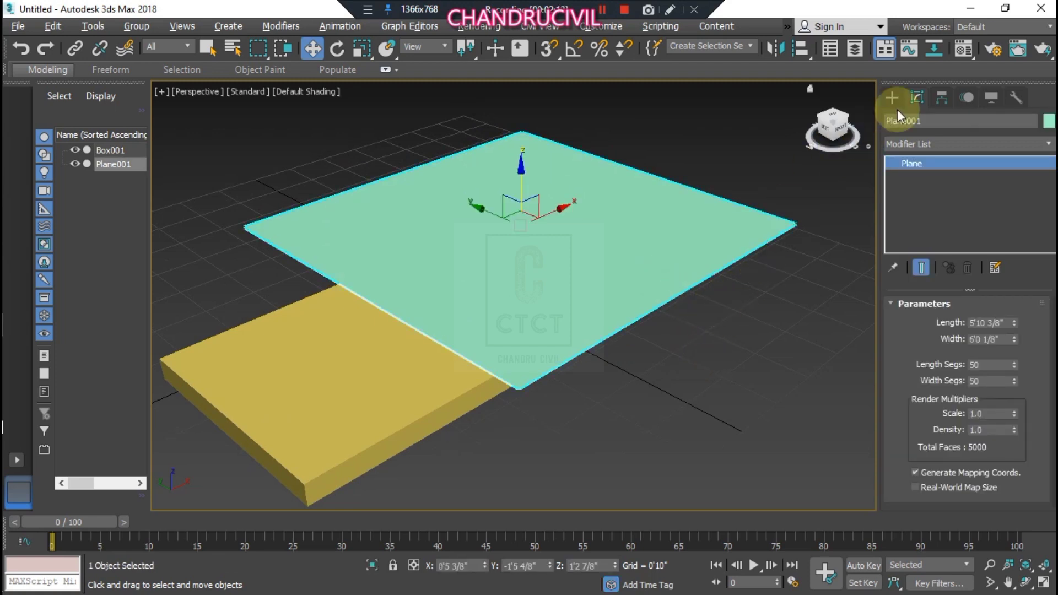
# Step: Apply the Cloth modifier to Plane001 from the Object-Space Modifiers list
pyautogui.click(928, 145)
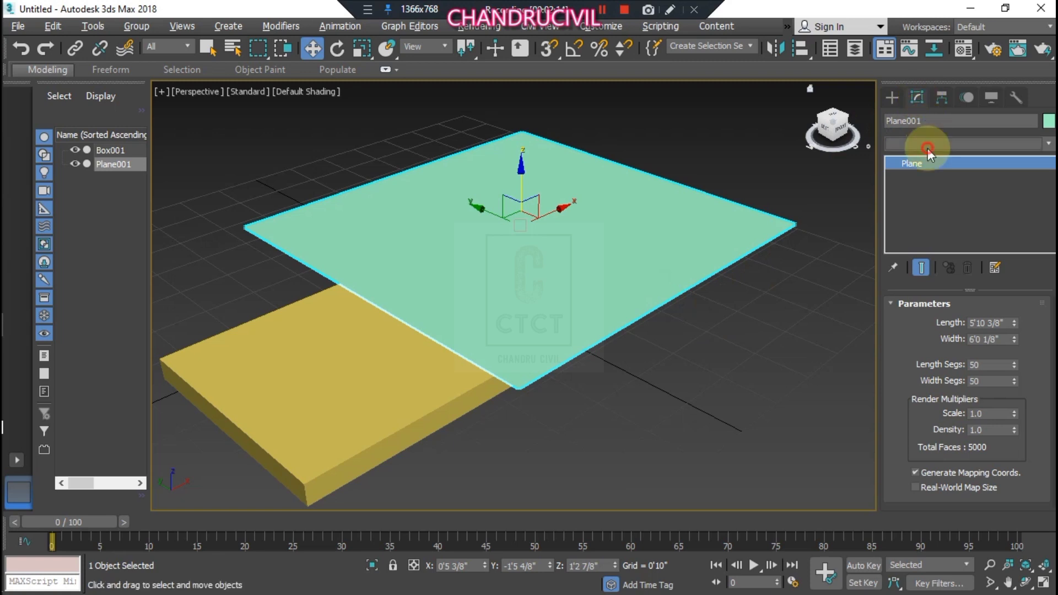
pyautogui.scroll(-2, 934, 419)
pyautogui.scroll(-1, 934, 419)
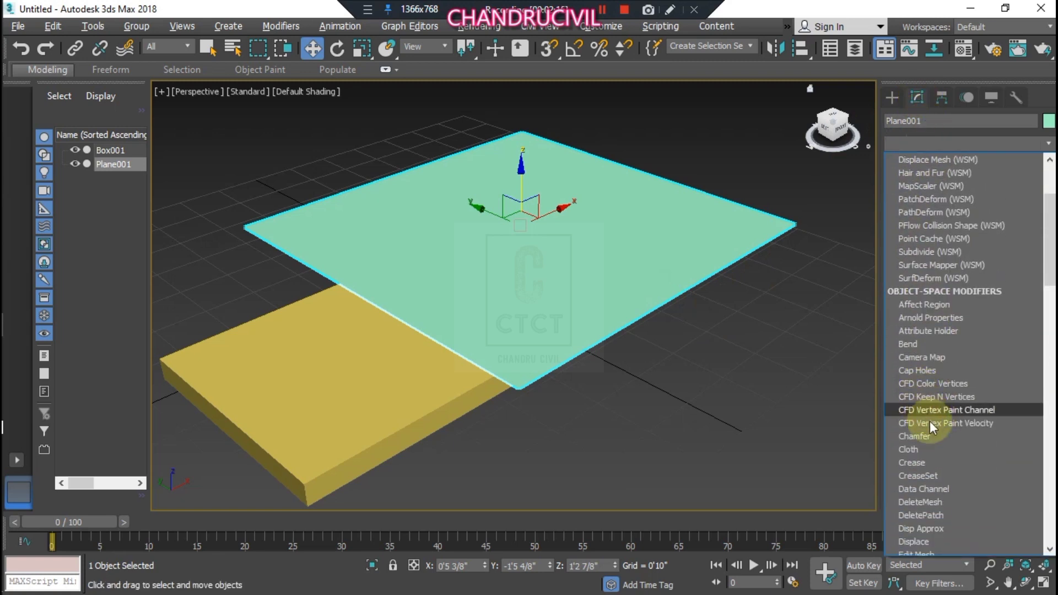
pyautogui.click(932, 455)
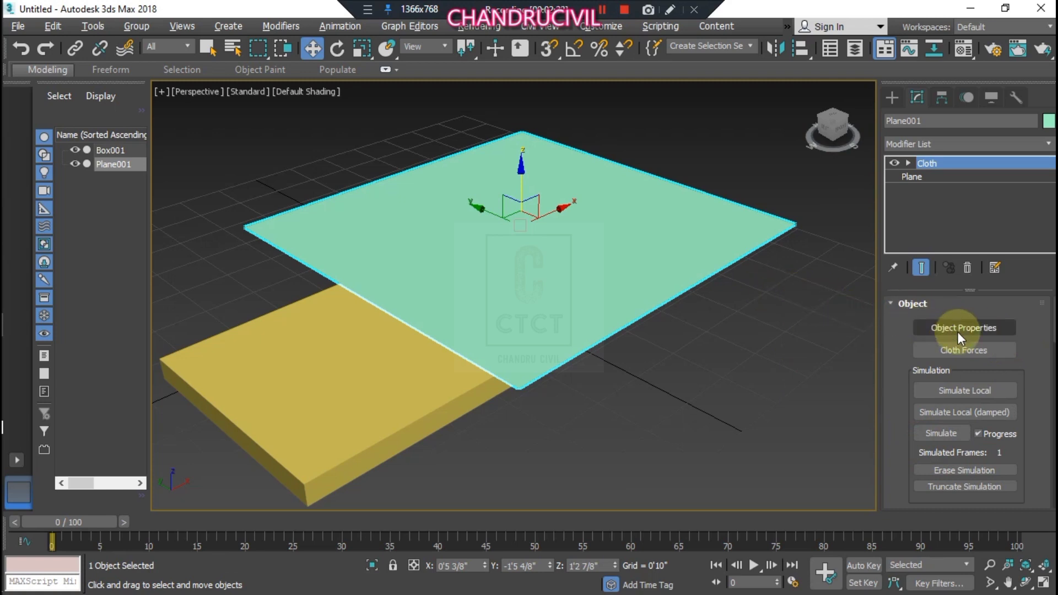
pyautogui.click(958, 332)
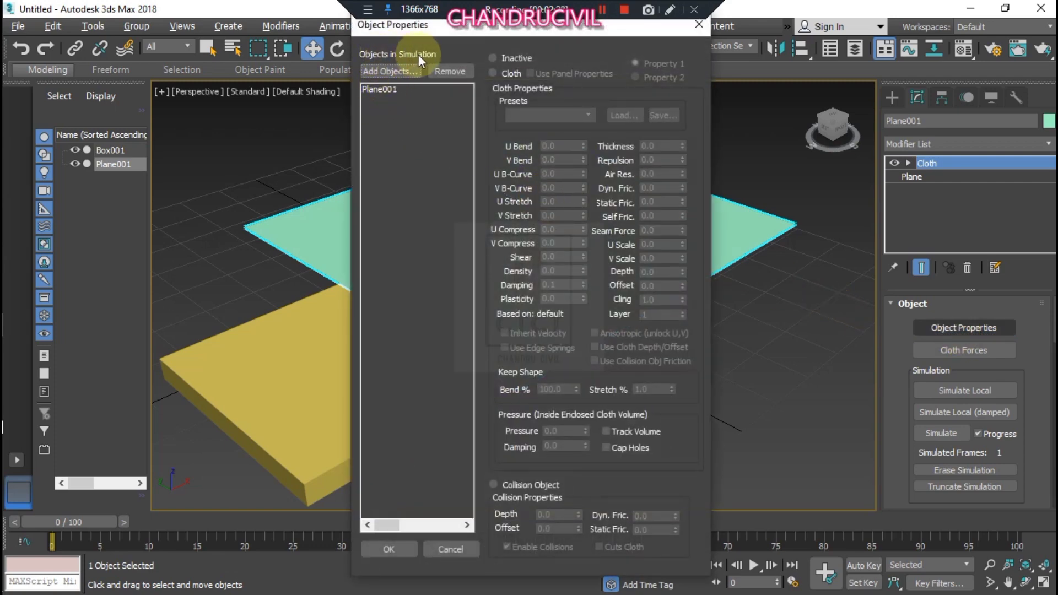
# Step: Make Plane001 a Cloth object using the Cotton preset with Pressure 4
pyautogui.click(380, 89)
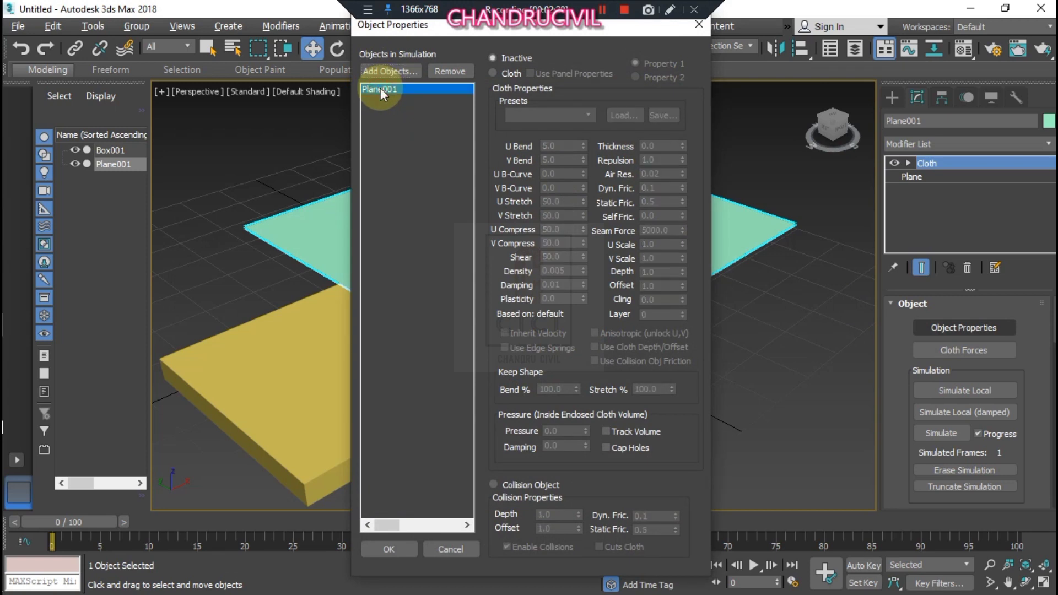
pyautogui.click(492, 74)
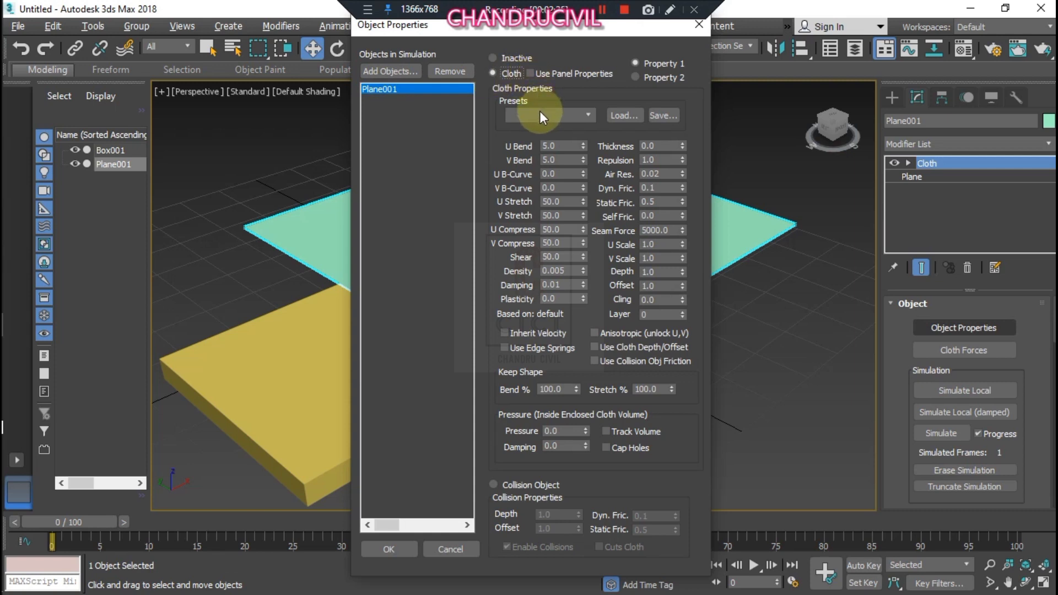
pyautogui.click(540, 115)
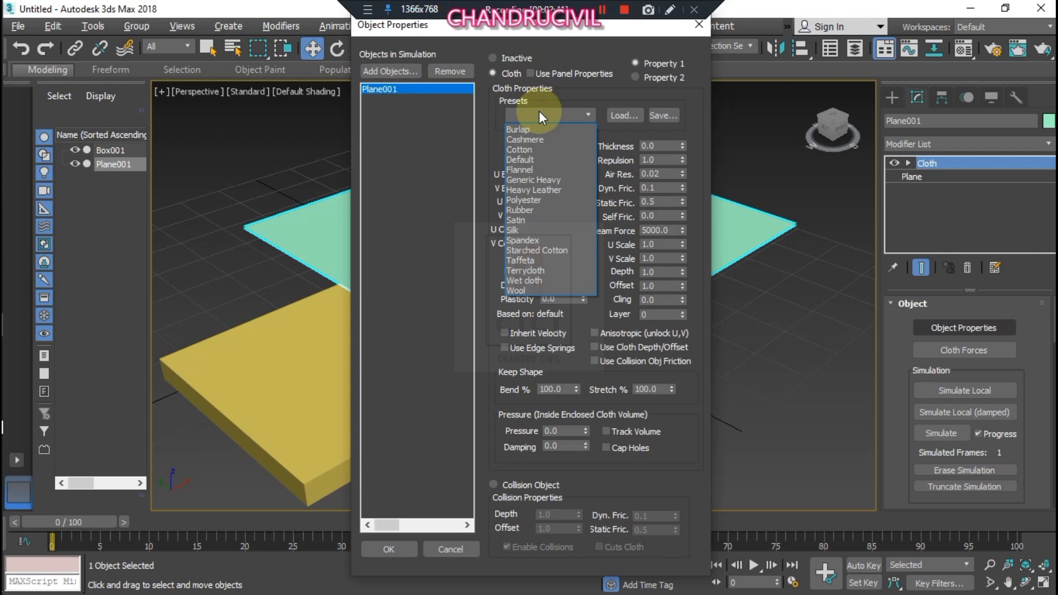
pyautogui.click(524, 150)
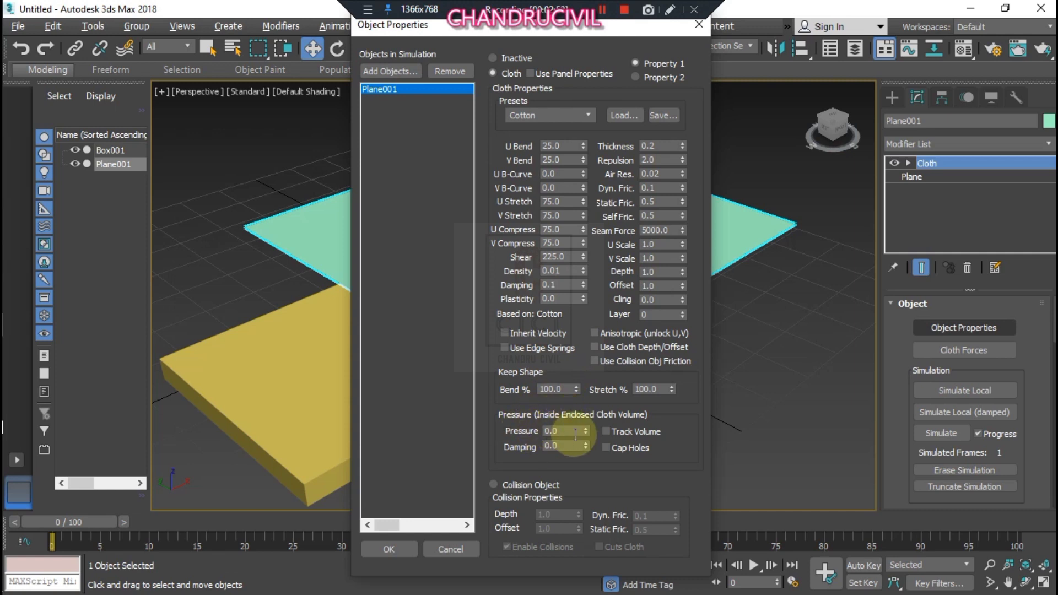
pyautogui.doubleClick(560, 431)
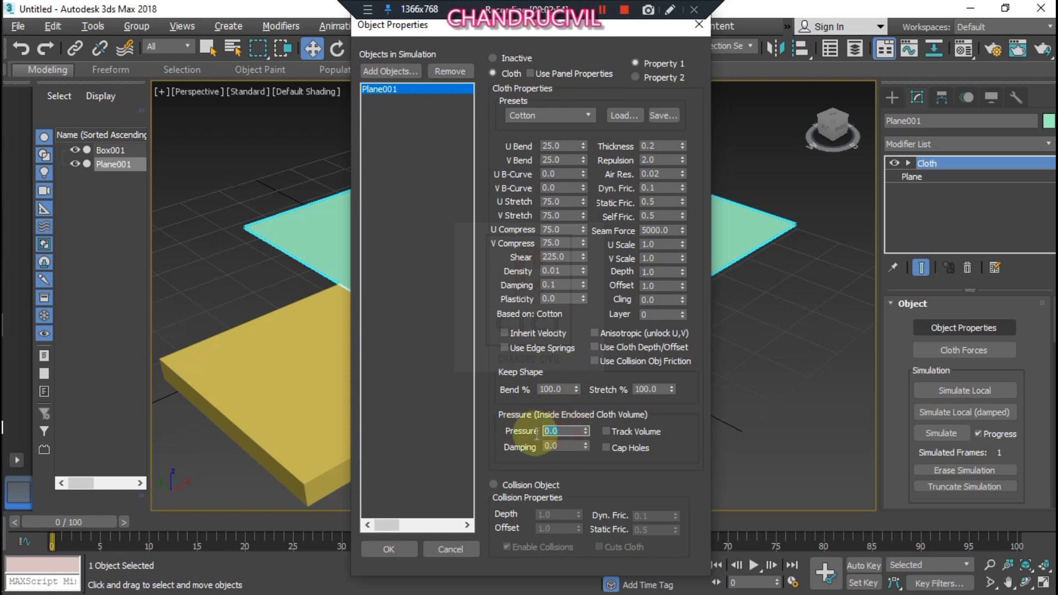
pyautogui.write('4')
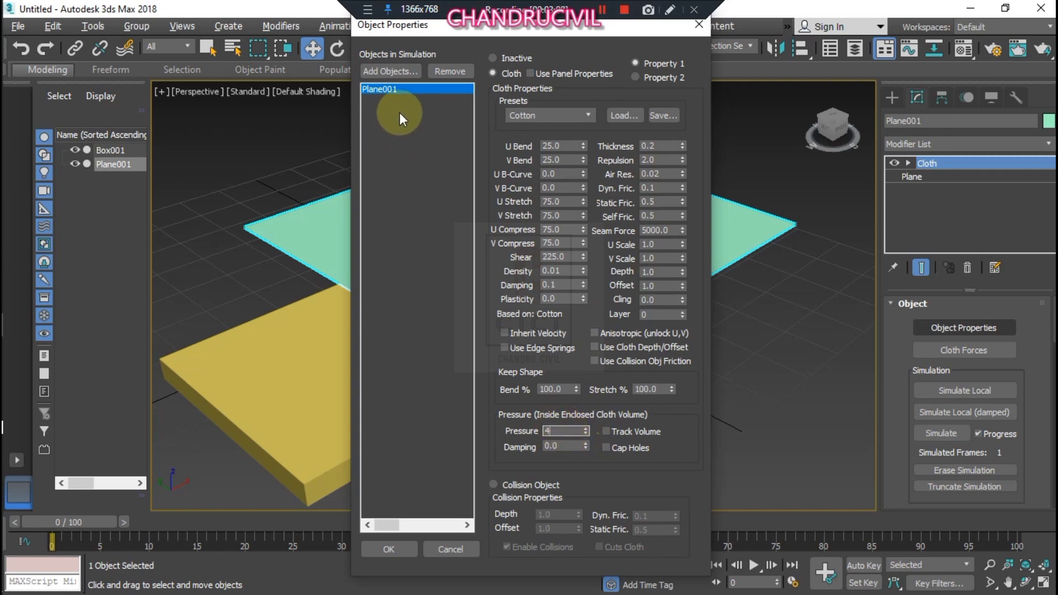
pyautogui.click(393, 550)
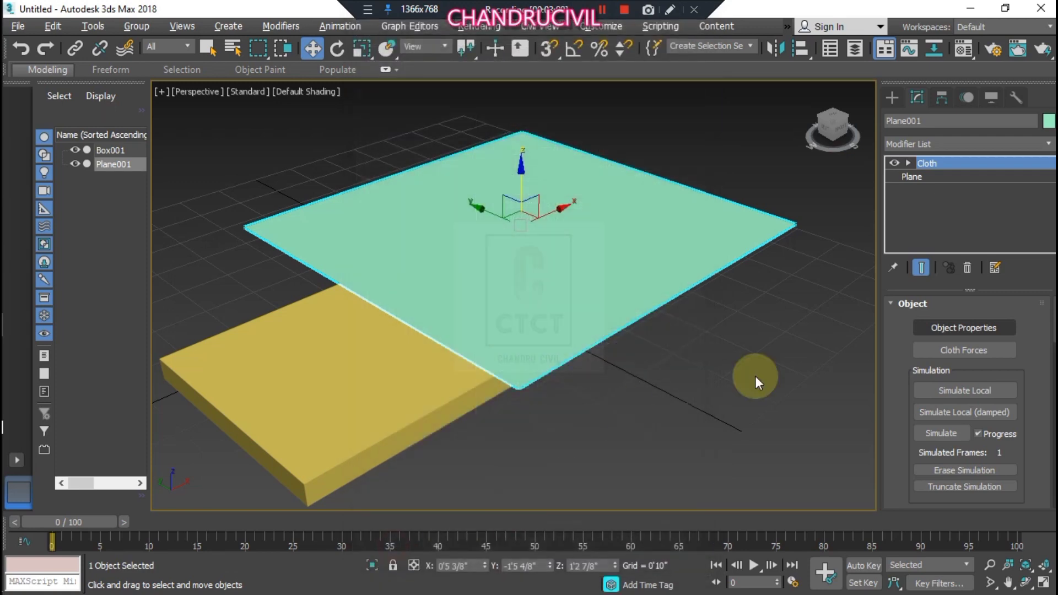
# Step: Reload the Cotton preset on Plane001 and commit Pressure 4.0
pyautogui.click(951, 328)
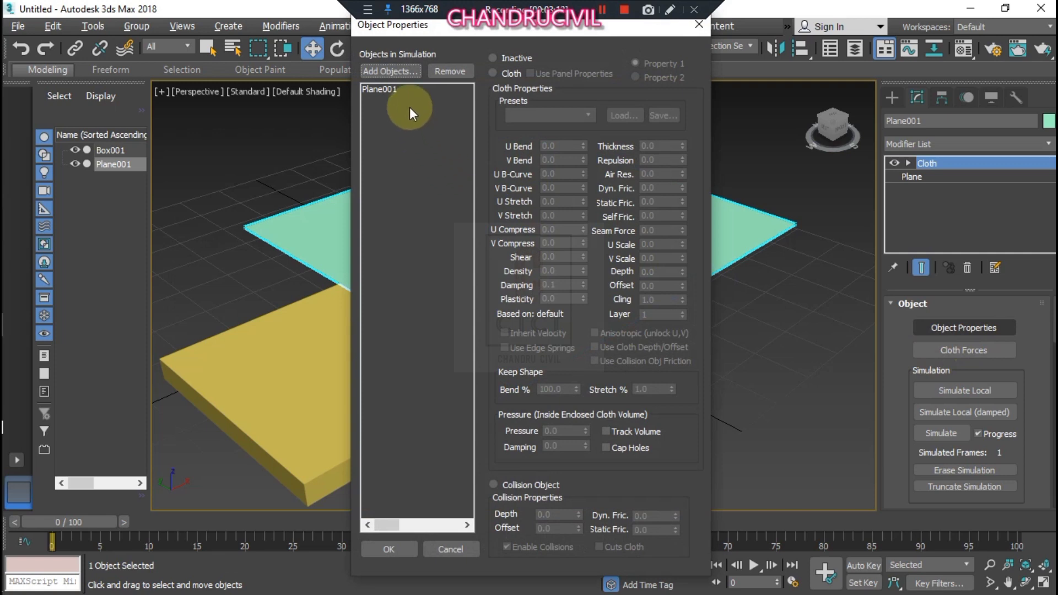
pyautogui.click(399, 86)
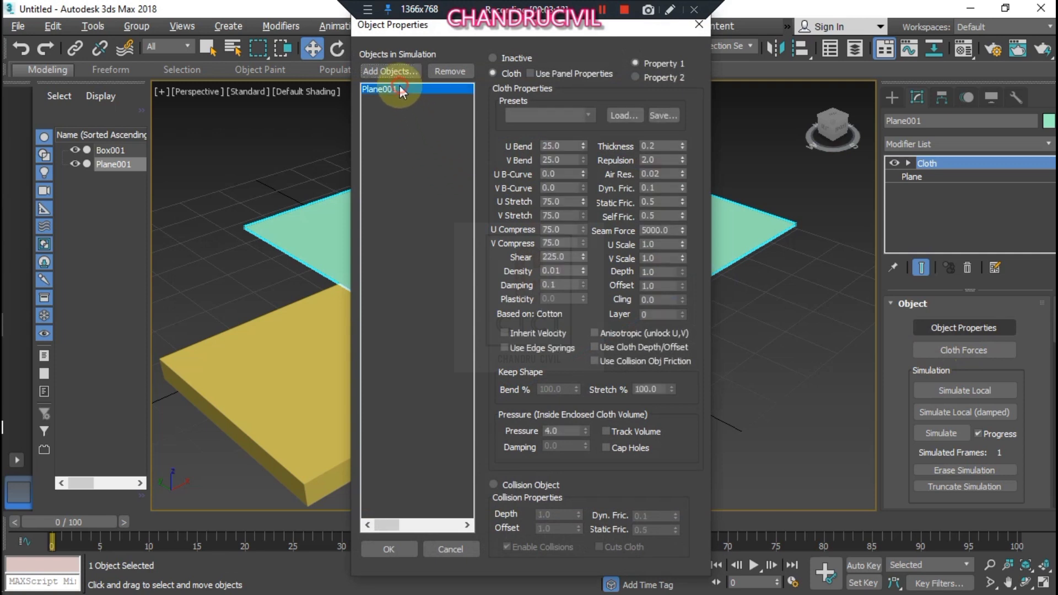
pyautogui.click(532, 114)
pyautogui.click(528, 152)
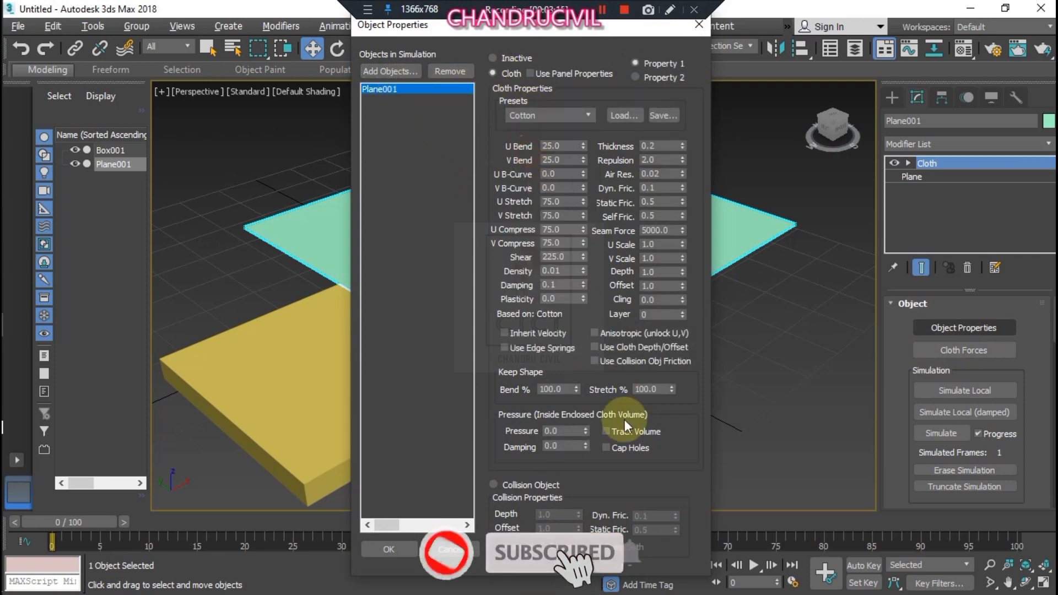
pyautogui.doubleClick(562, 430)
pyautogui.write('4')
pyautogui.press('Return')
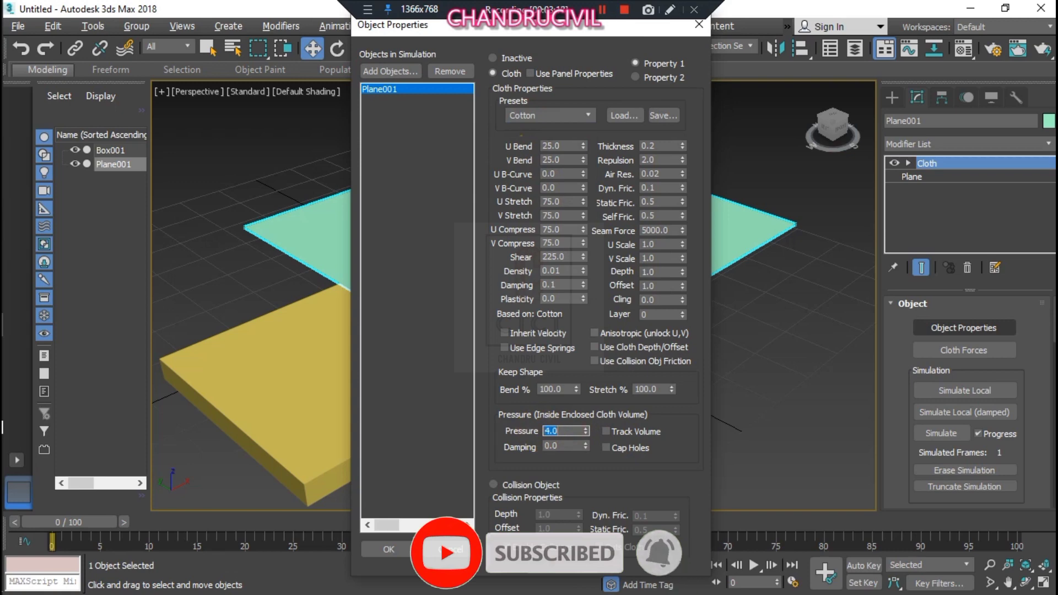
pyautogui.click(978, 328)
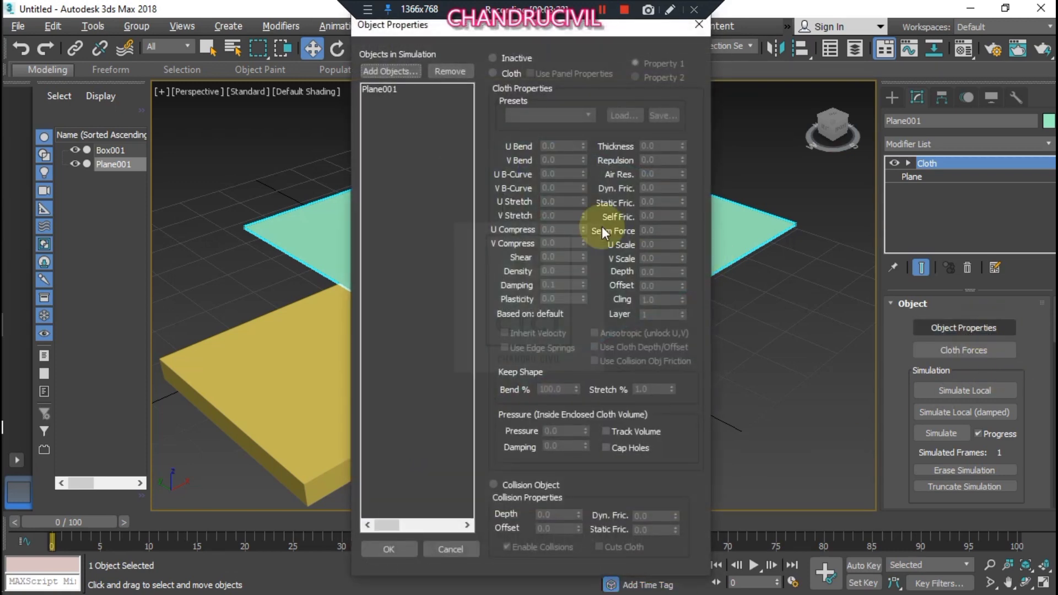
pyautogui.click(396, 86)
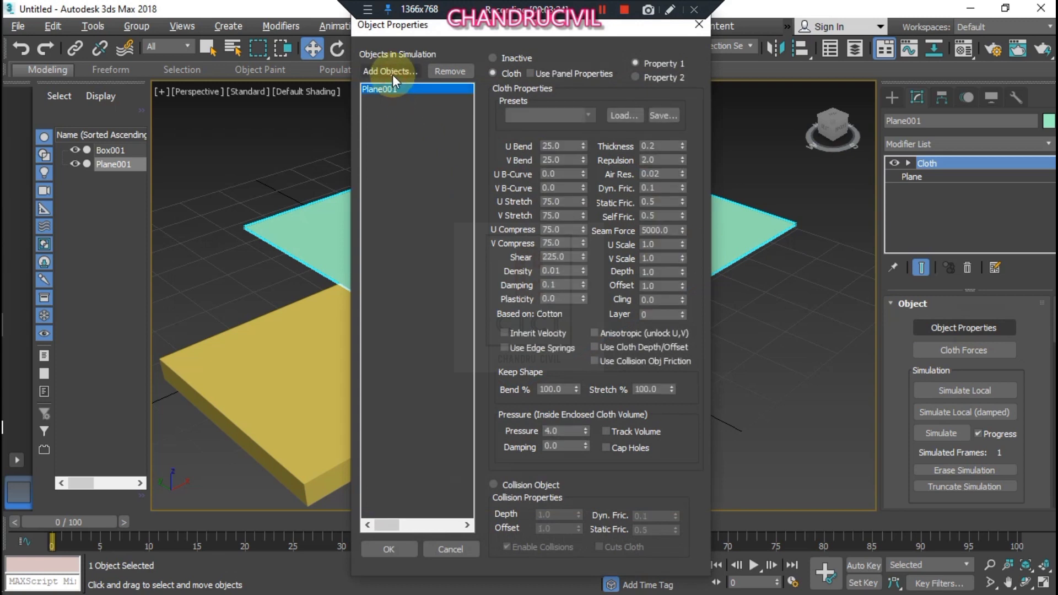
# Step: Add Box001 to the cloth simulation as a Collision Object
pyautogui.click(393, 75)
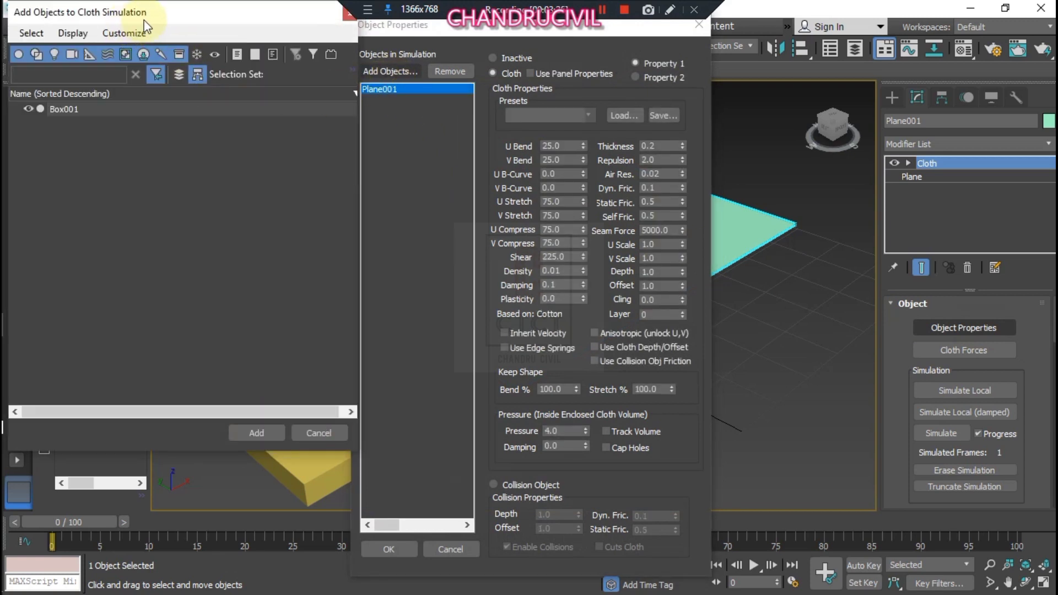
pyautogui.click(72, 108)
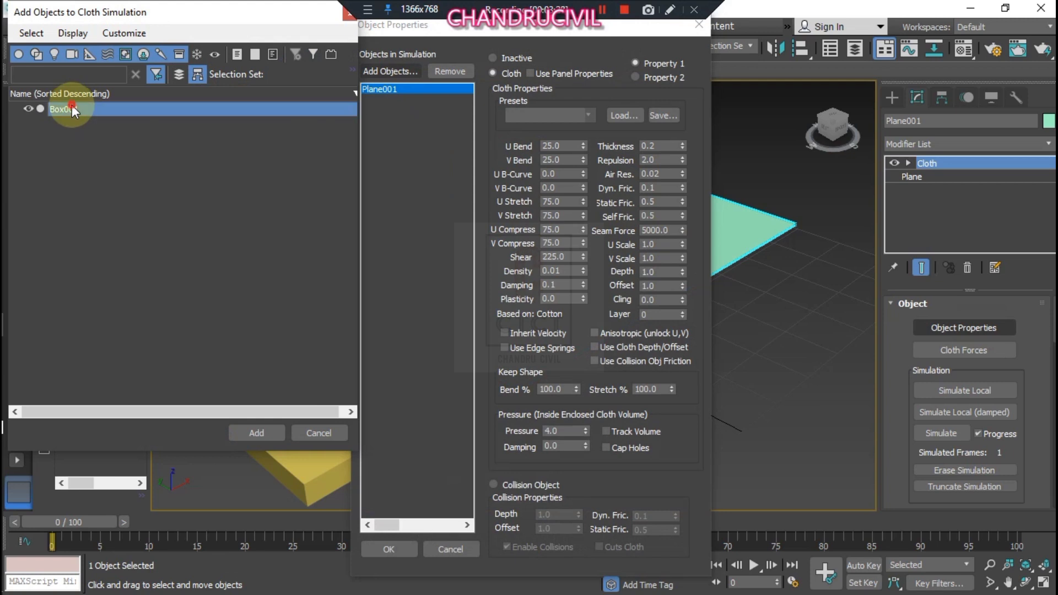
pyautogui.click(249, 430)
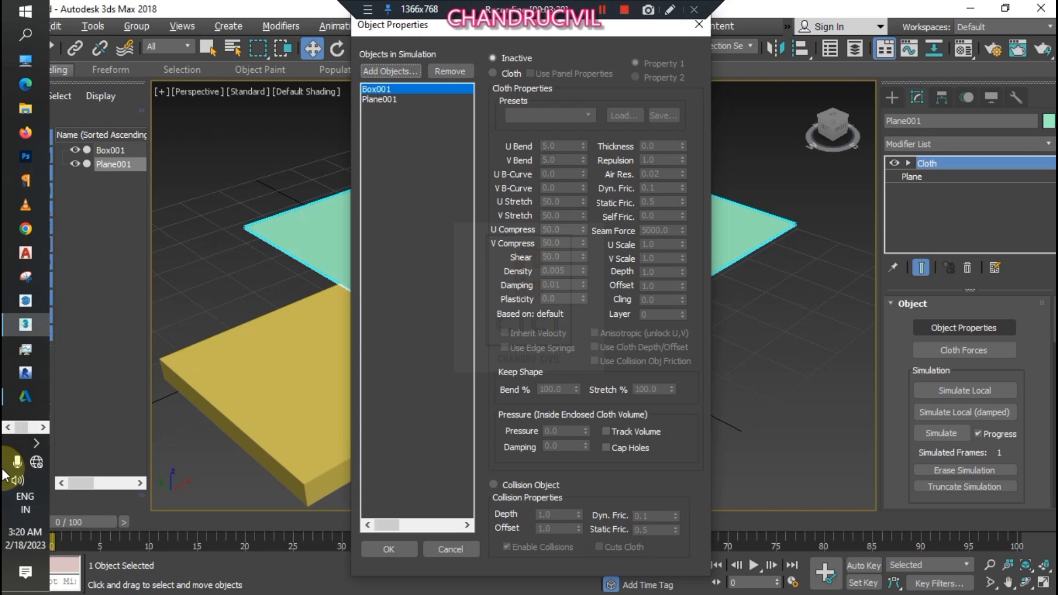
pyautogui.click(409, 67)
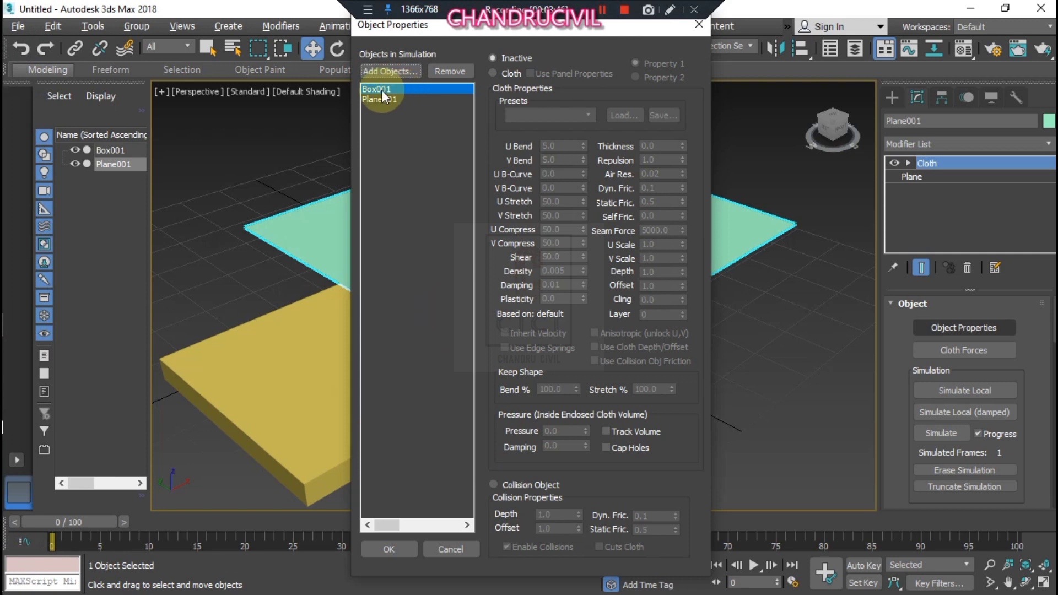
pyautogui.click(486, 334)
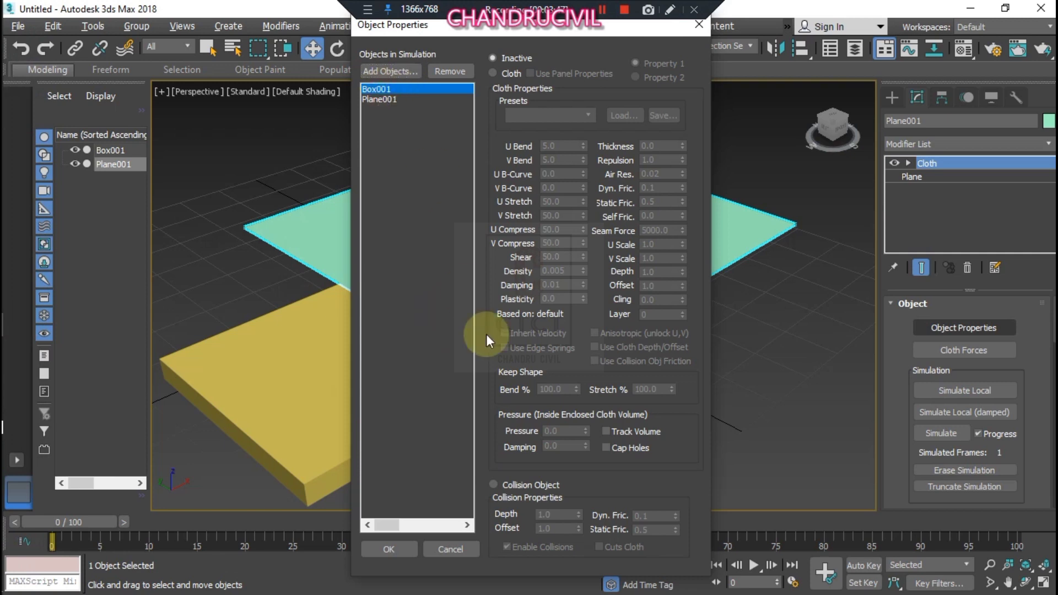
pyautogui.click(496, 486)
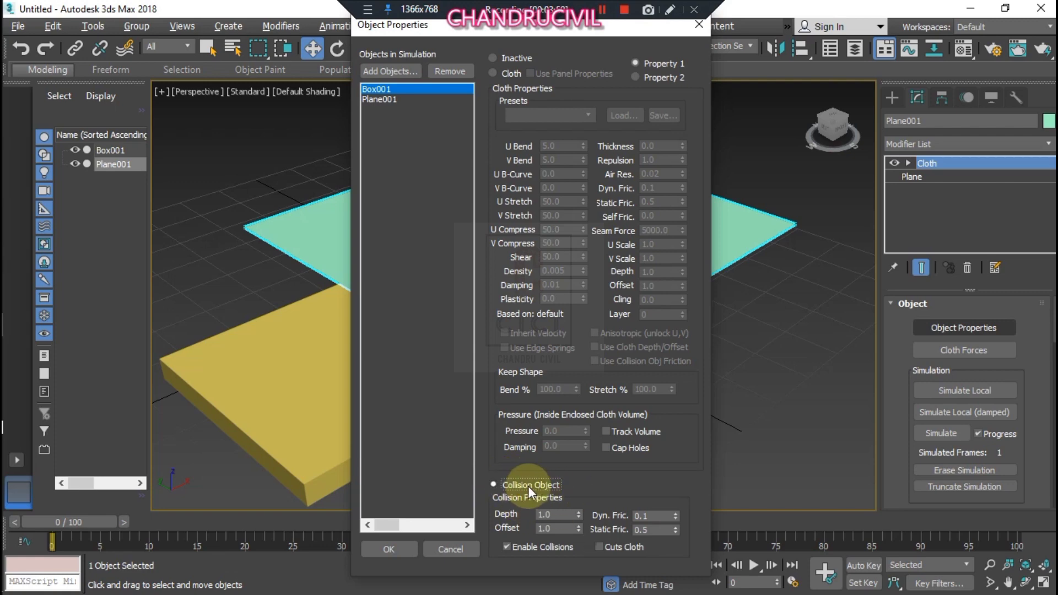
pyautogui.click(388, 551)
# Step: Review Box001's collision settings (Depth 1.0, Offset 1.0) and Plane001's Cloth settings
pyautogui.click(957, 330)
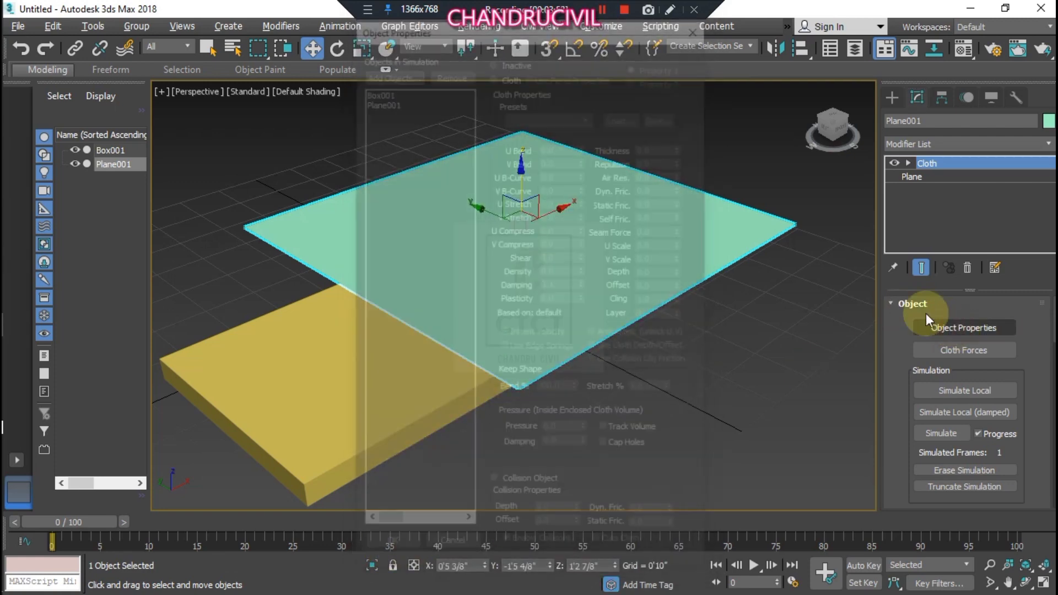
pyautogui.click(376, 89)
pyautogui.click(524, 486)
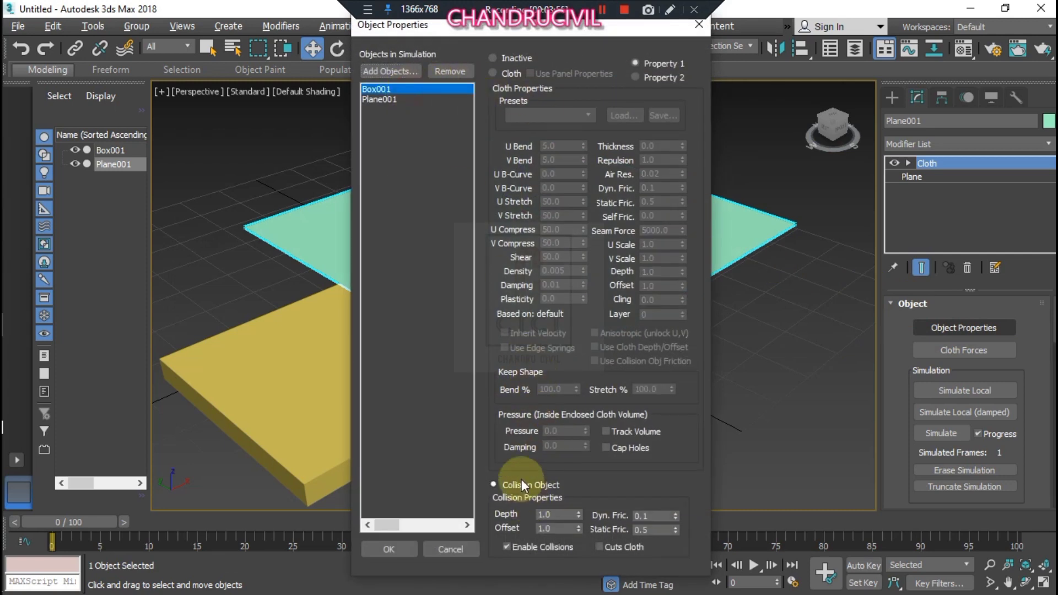
pyautogui.click(404, 100)
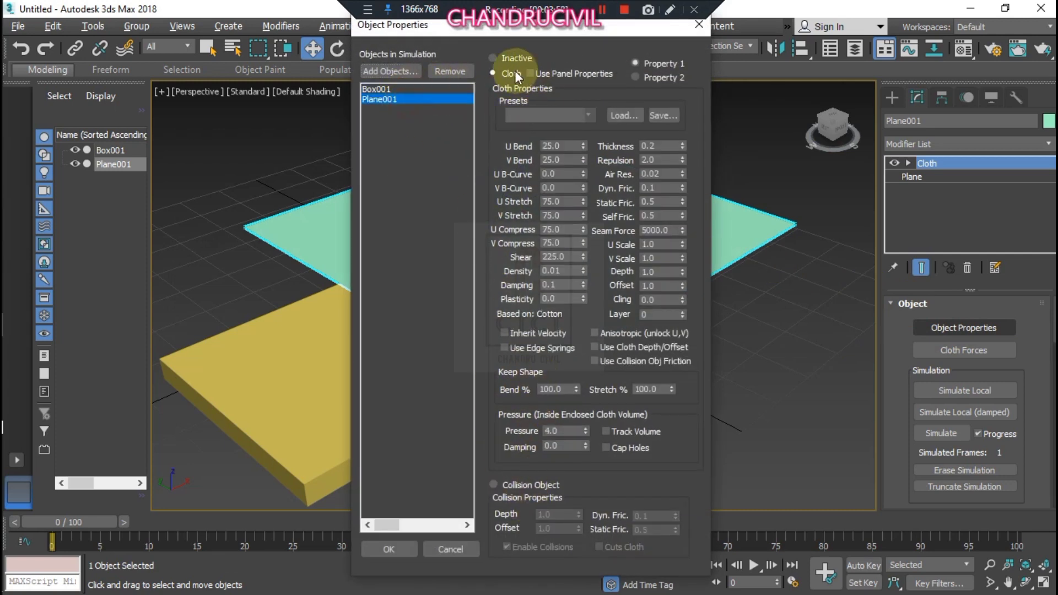
# Step: Close Object Properties, pan the view, and run Simulate Local on the cloth
pyautogui.click(391, 545)
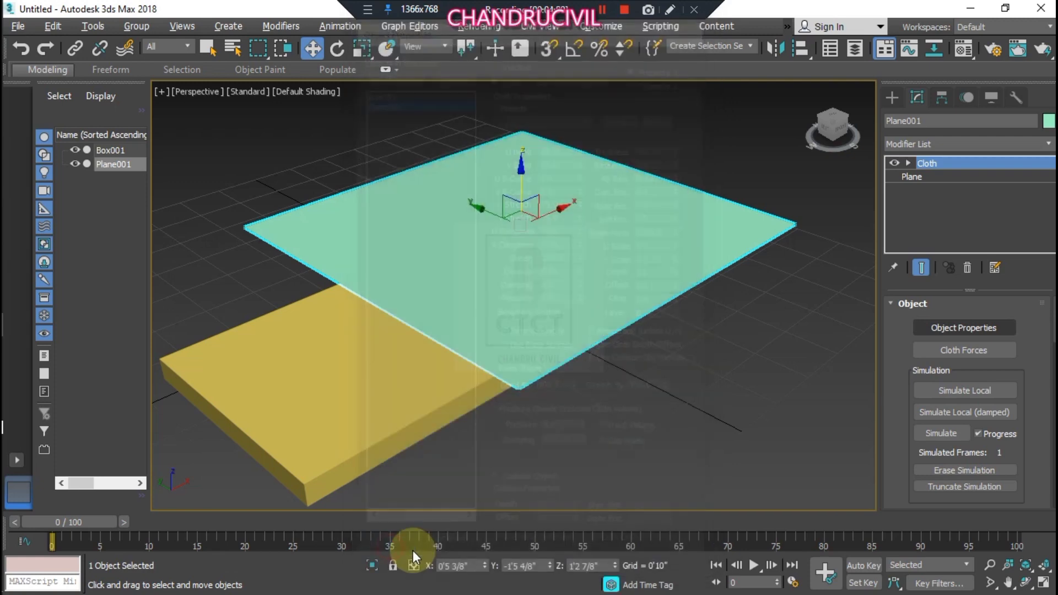
pyautogui.moveTo(657, 370); pyautogui.dragTo(672, 362, button='middle')
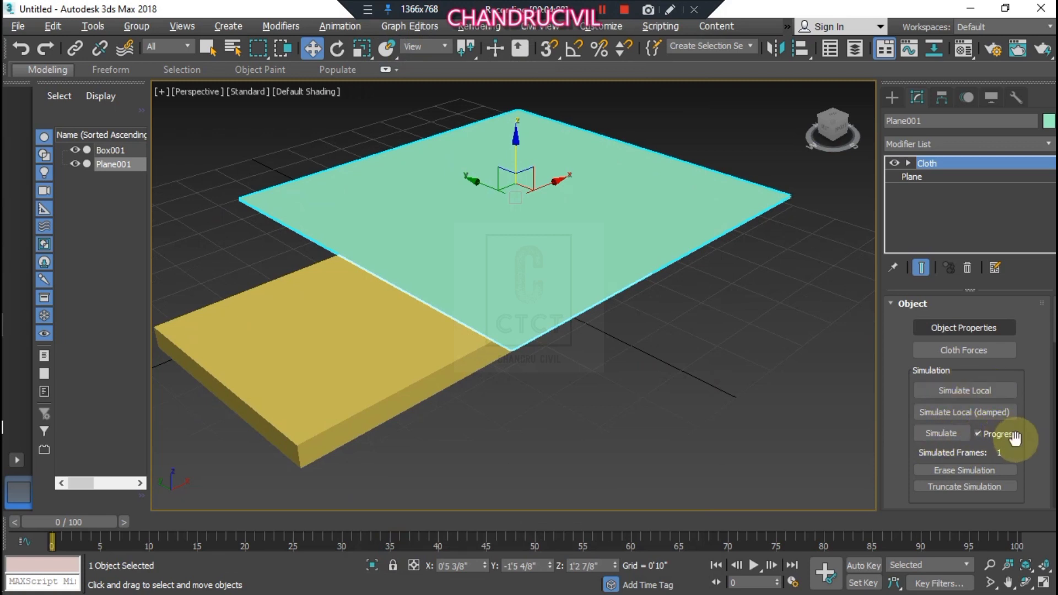
pyautogui.click(962, 390)
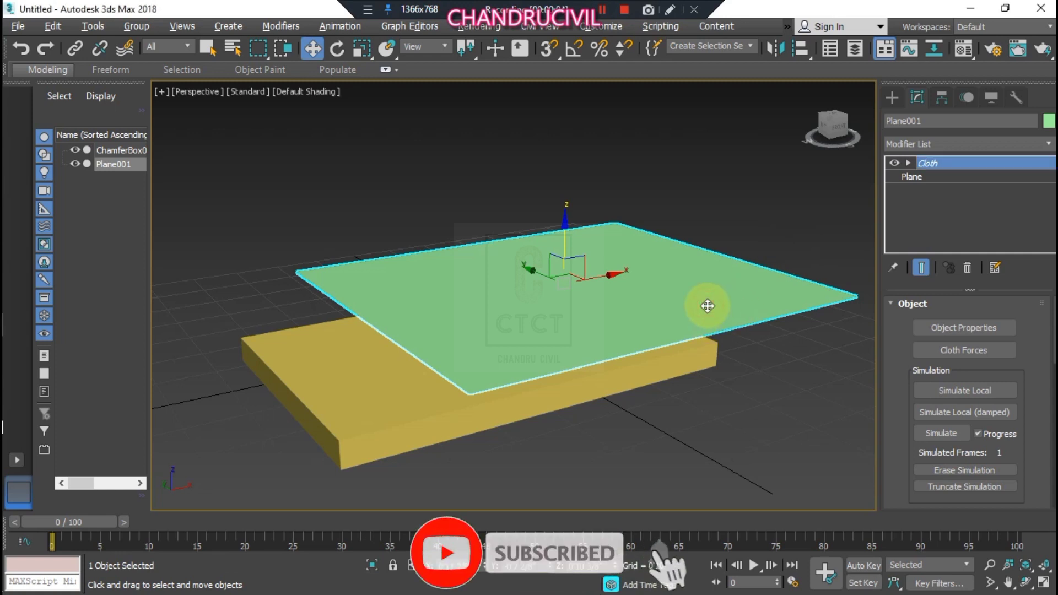
# Step: Keep a scene hold and set Plane001's Length and Width Segs to 150 (45000 faces)
pyautogui.click(907, 177)
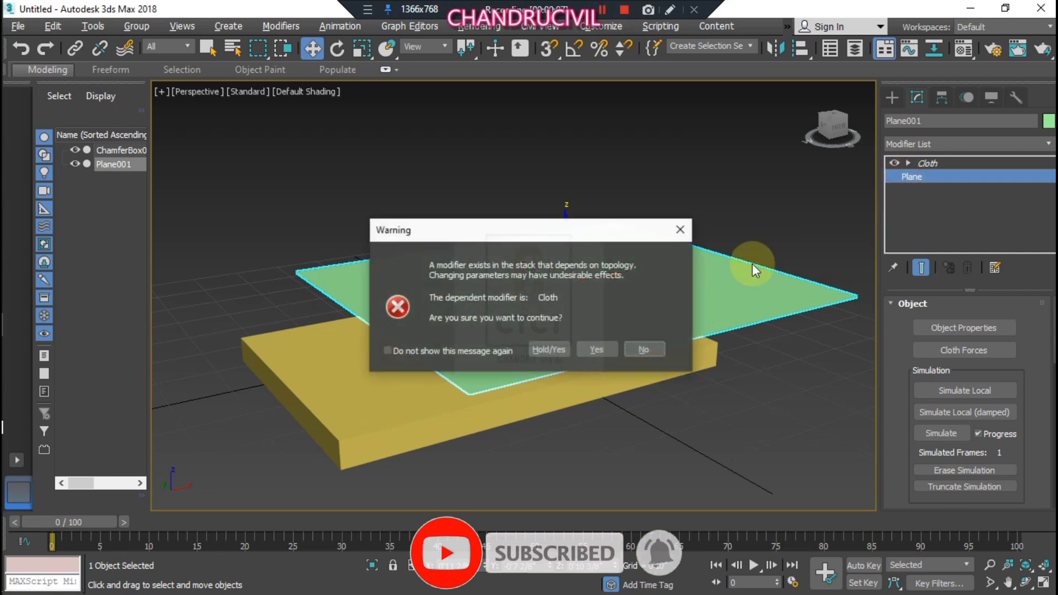
pyautogui.click(547, 349)
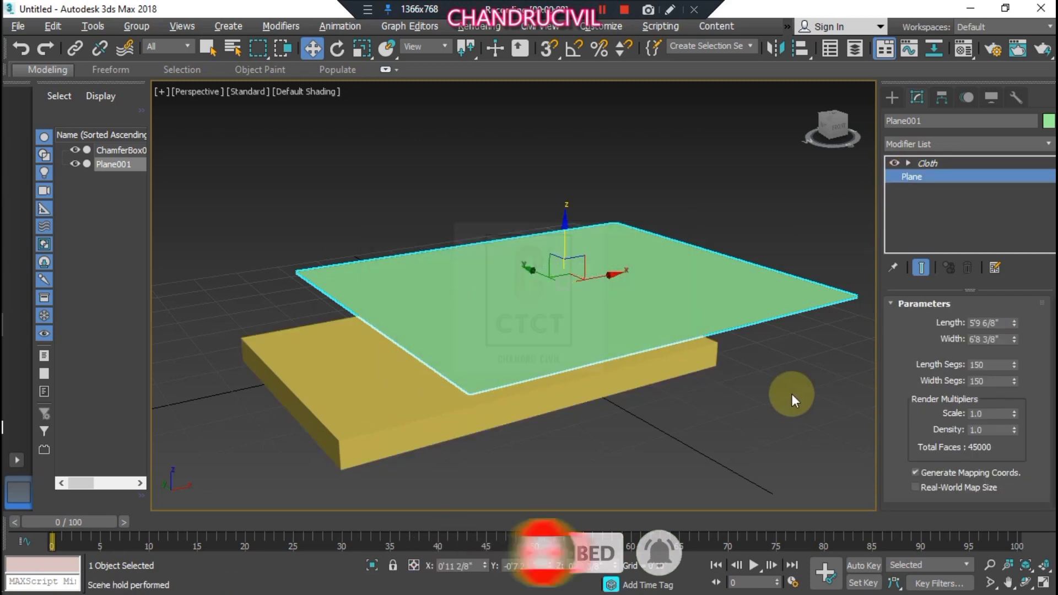
pyautogui.click(990, 365)
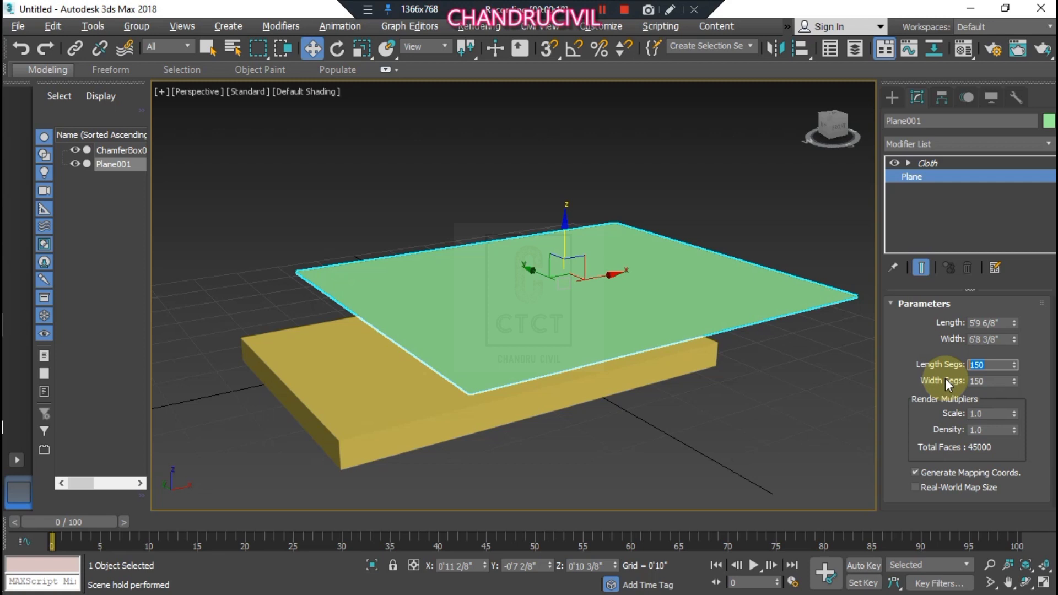
pyautogui.write('150')
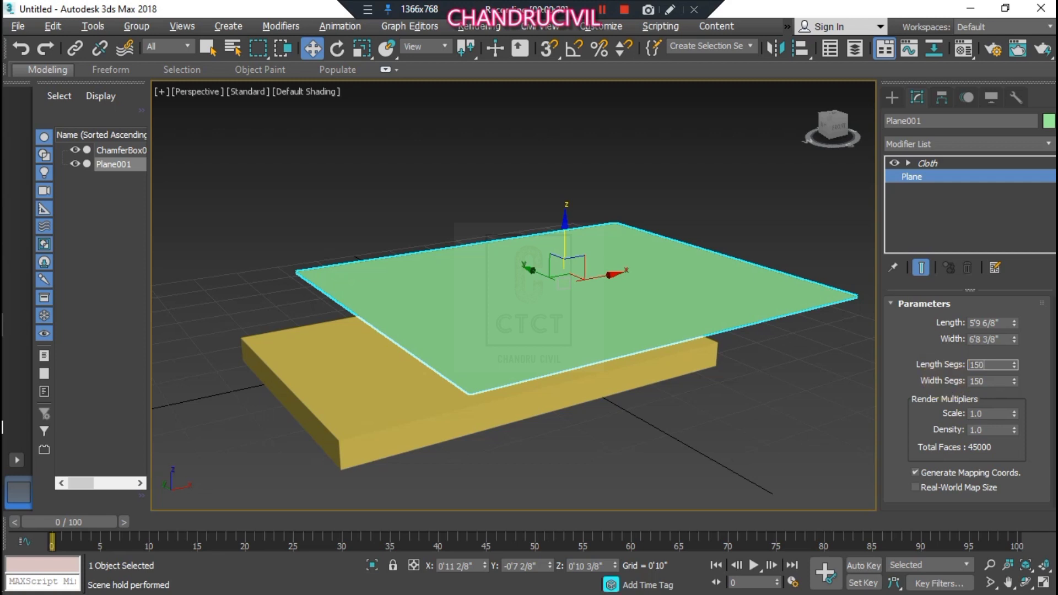
pyautogui.click(995, 383)
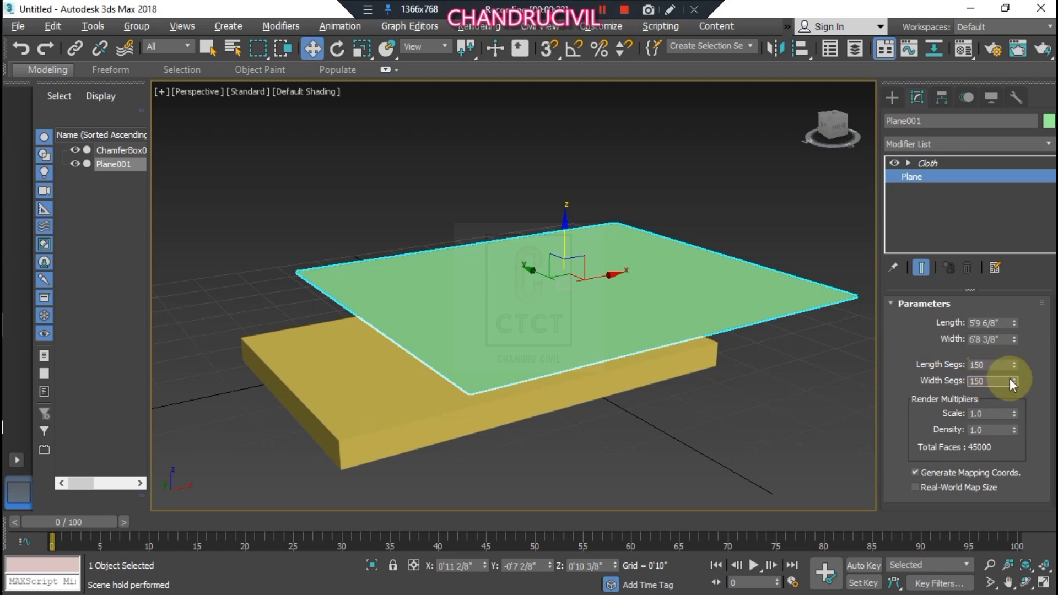
pyautogui.click(939, 162)
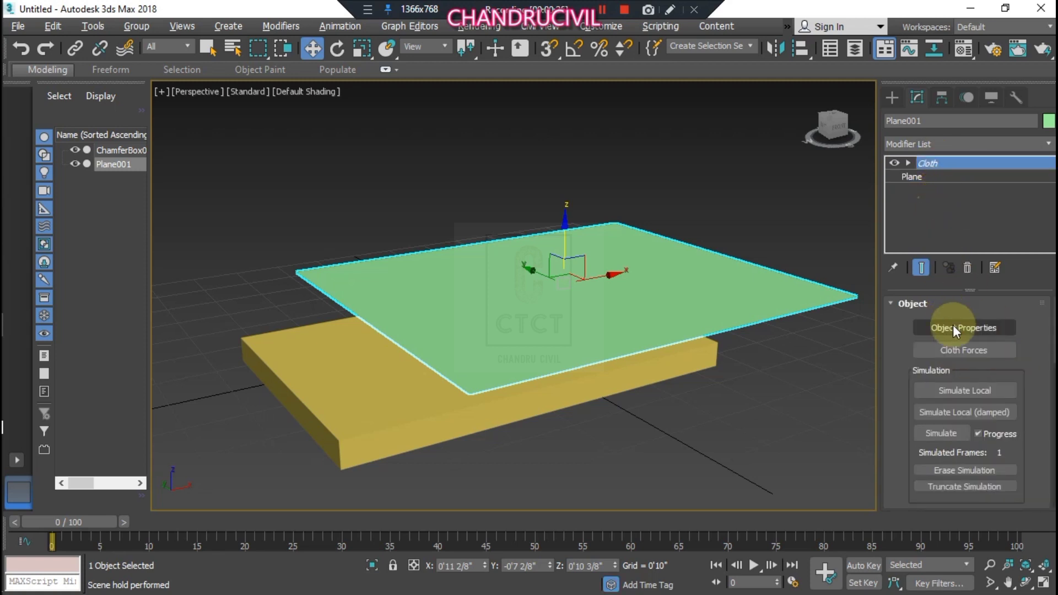
# Step: In Object Properties, make Plane001 a Satin-preset Cloth and ChamferBox001 a Collision Object
pyautogui.click(960, 329)
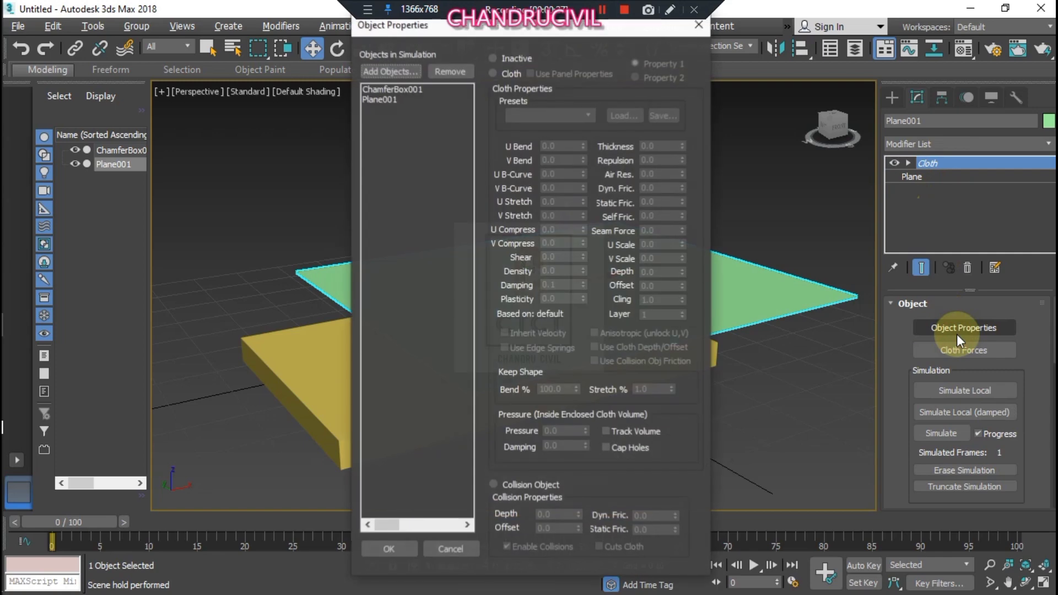
pyautogui.click(405, 99)
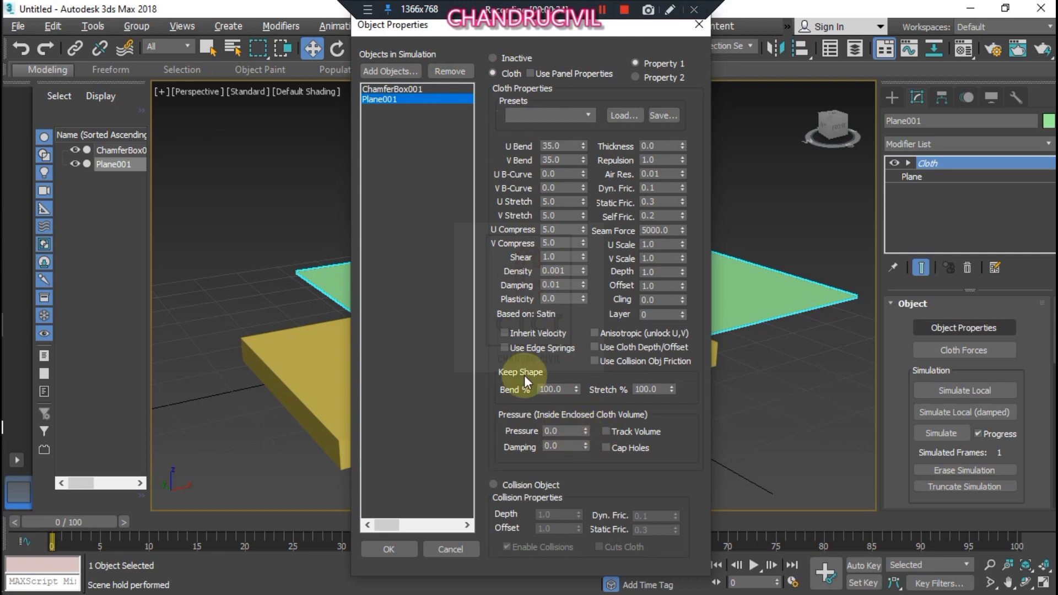
pyautogui.click(404, 90)
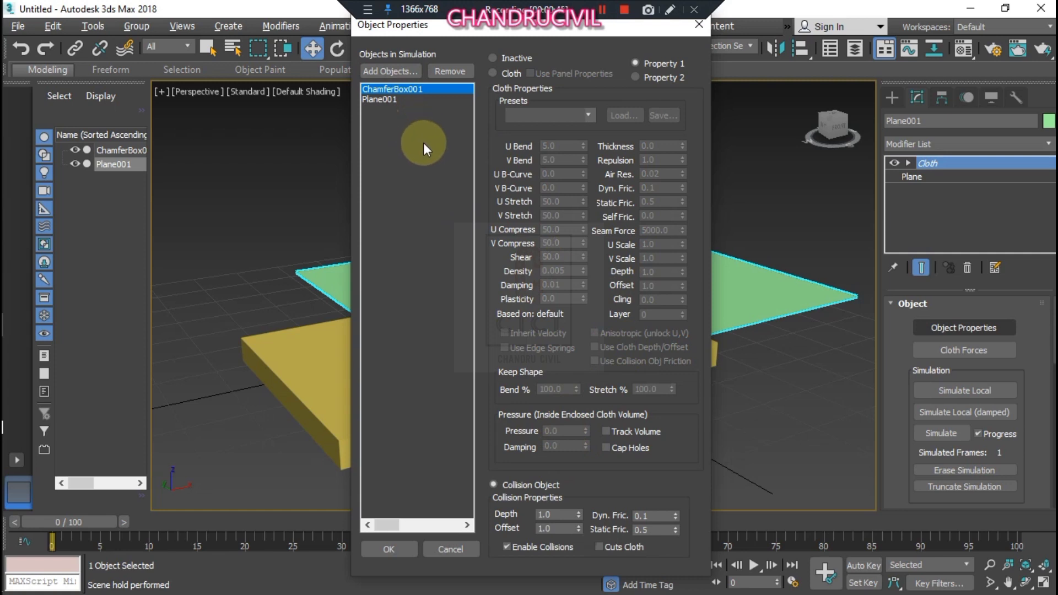
pyautogui.click(378, 550)
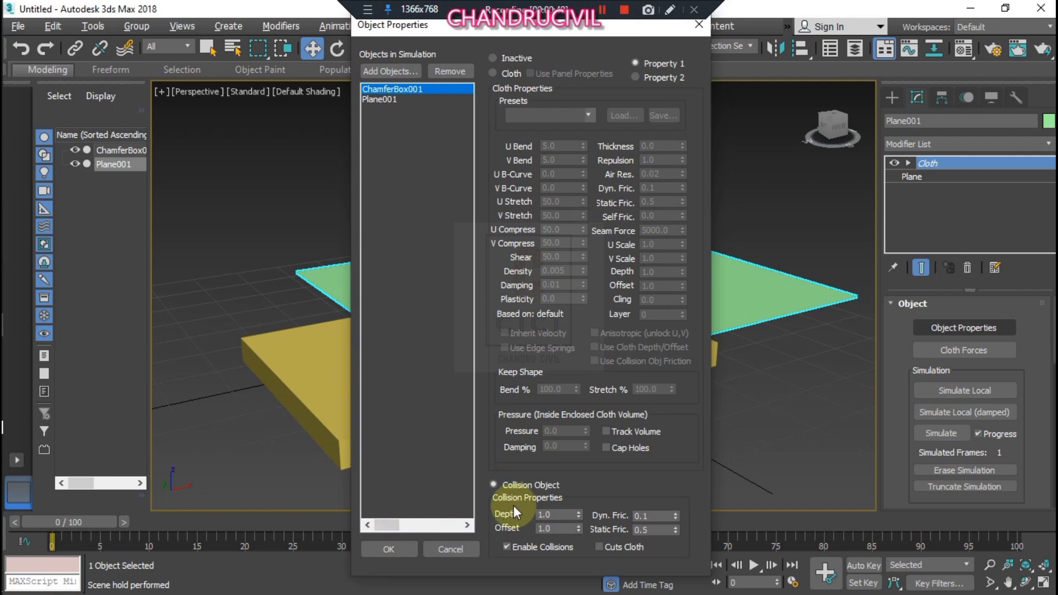
pyautogui.click(403, 552)
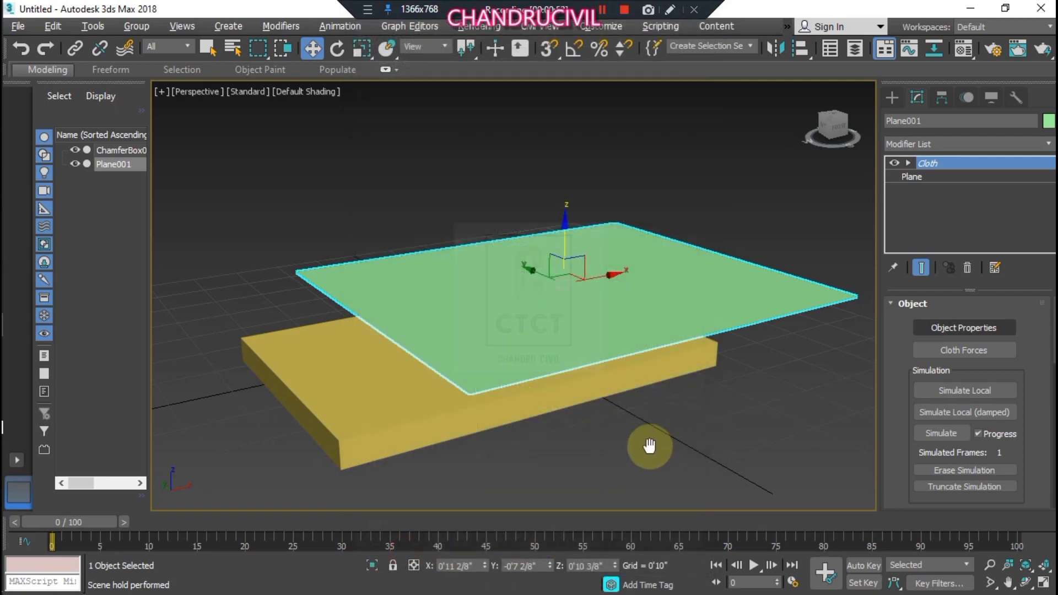
# Step: Reframe the perspective view and run a local simulation so the cloth falls onto the chamfer box
pyautogui.keyDown('alt'); pyautogui.moveTo(649, 442); pyautogui.dragTo(572, 409, button='middle'); pyautogui.keyUp('alt')
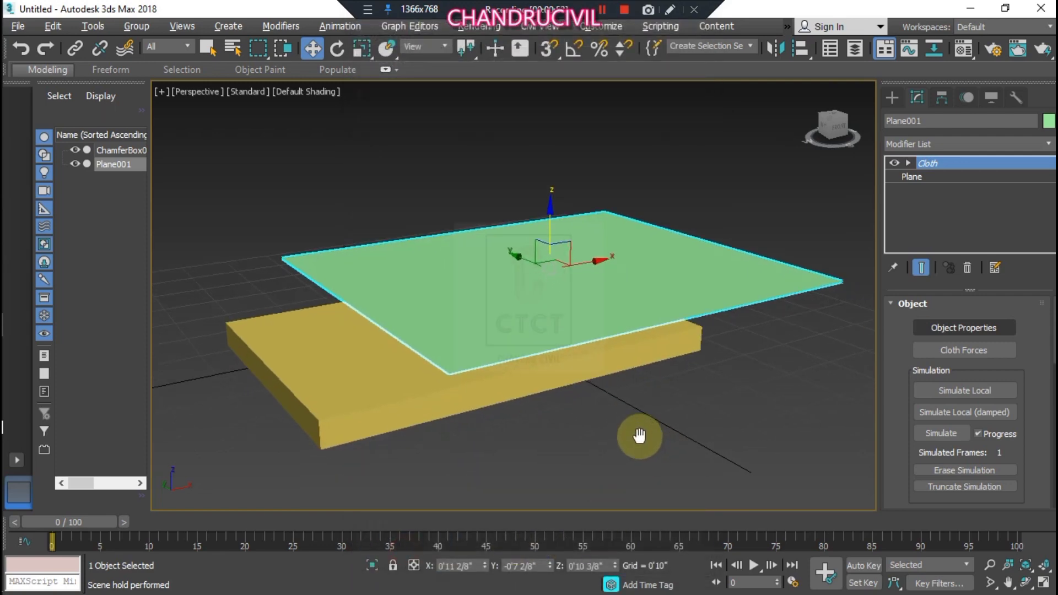
pyautogui.click(927, 389)
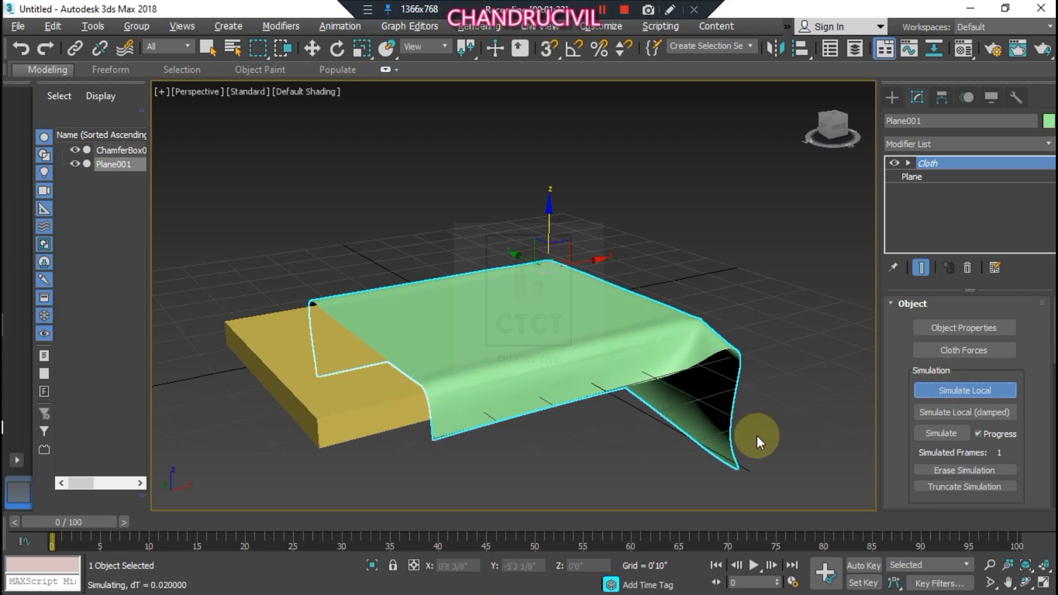
# Step: Pause the simulation, orbit with the ViewCube to inspect the drape, then resume Simulate Local
pyautogui.click(941, 389)
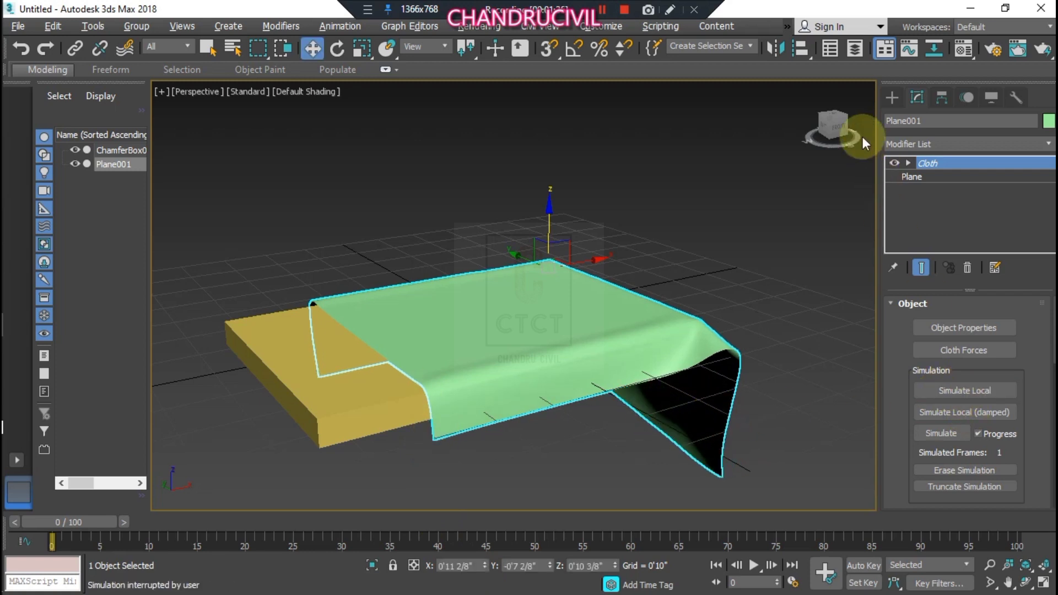
pyautogui.click(831, 127)
pyautogui.moveTo(830, 130); pyautogui.dragTo(772, 143)
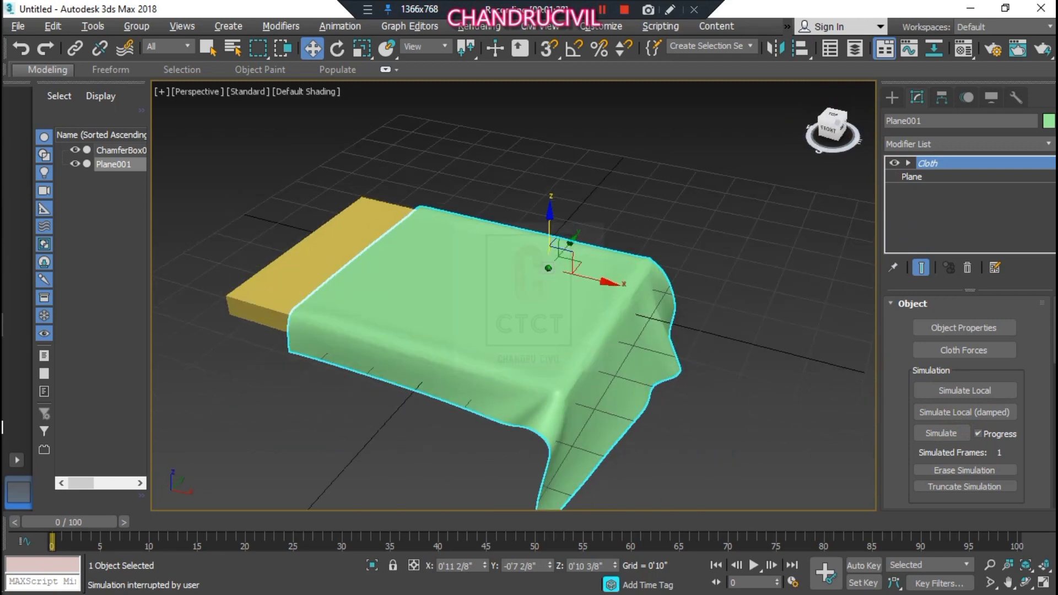
pyautogui.moveTo(833, 129); pyautogui.dragTo(851, 131)
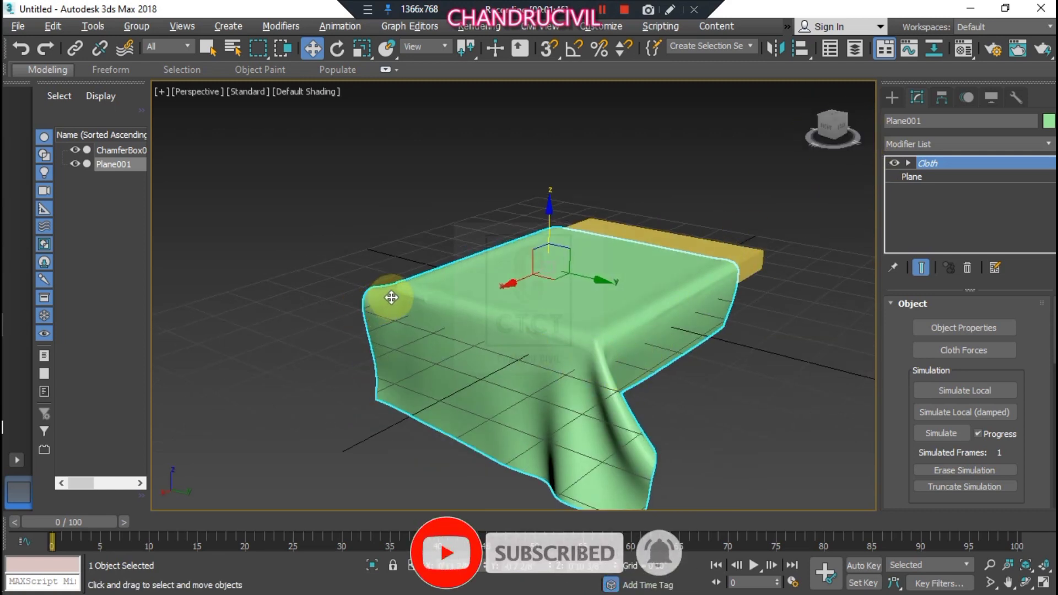
pyautogui.moveTo(832, 128); pyautogui.dragTo(811, 88)
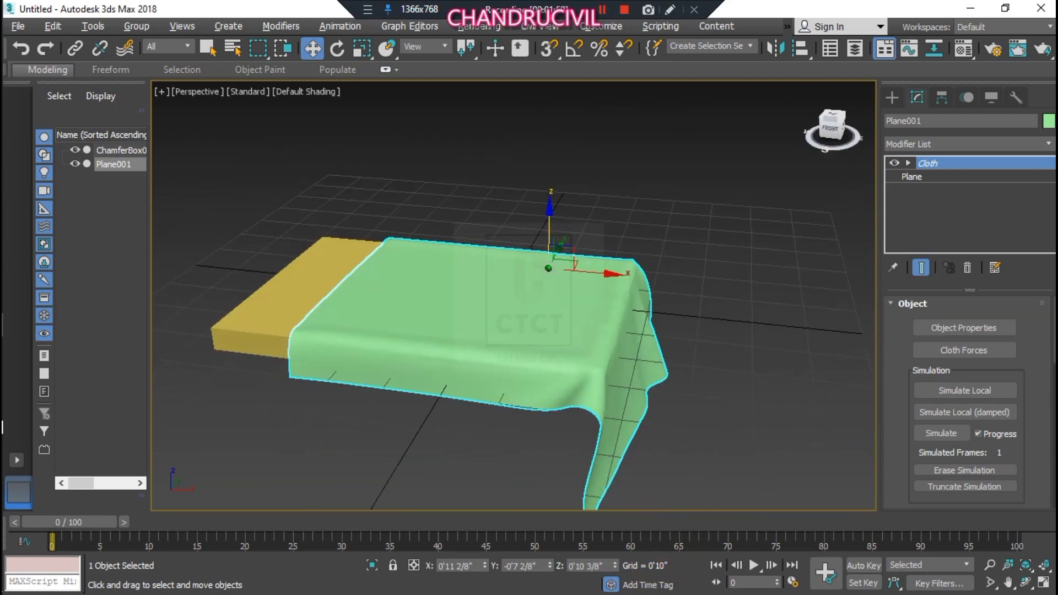
pyautogui.click(987, 390)
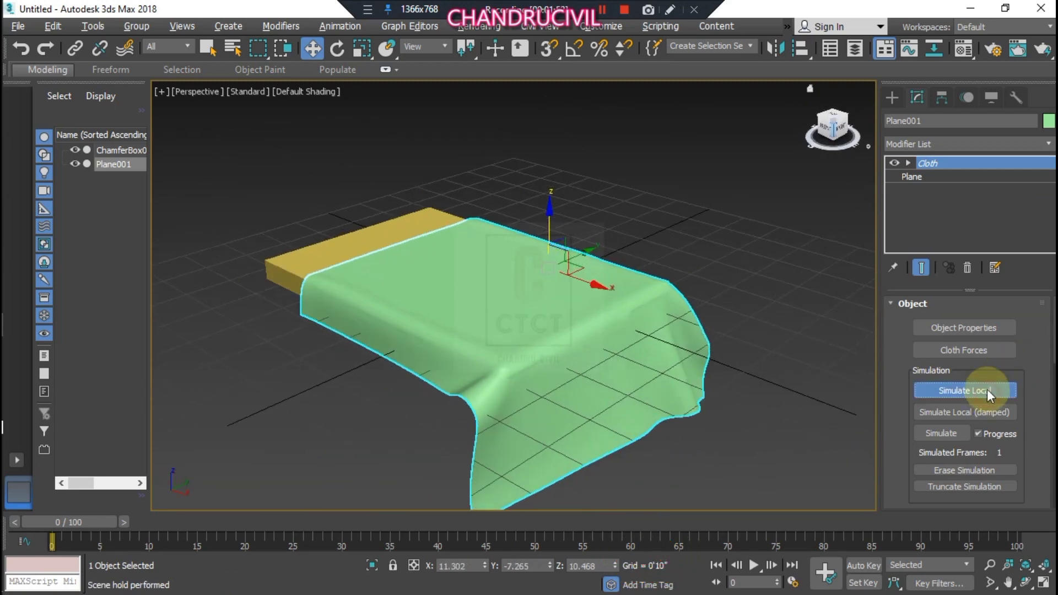